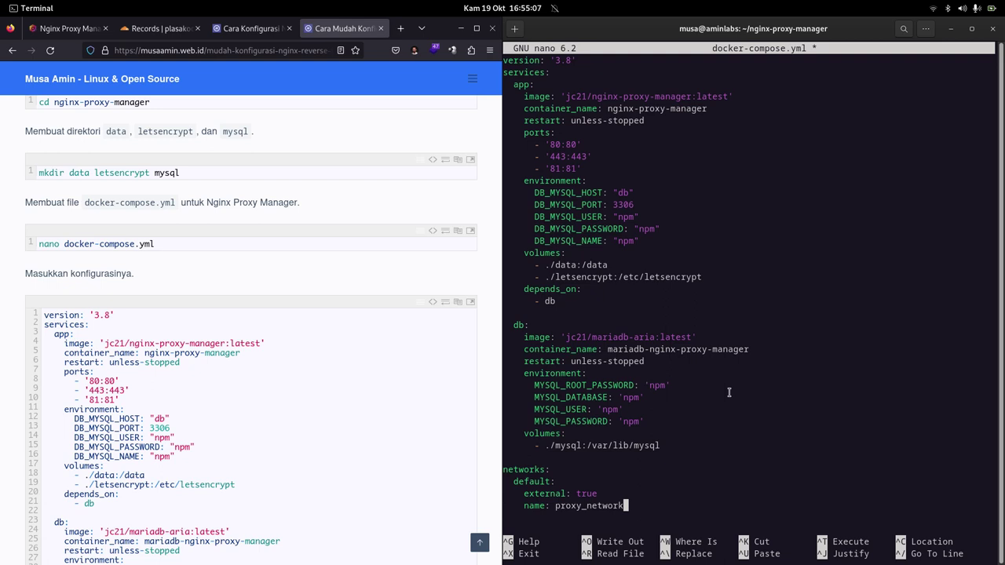
Write docker-compose.yml to disk and exit nano back to the shell.
key("ctrl+o")
key("Return")
key("ctrl+x")
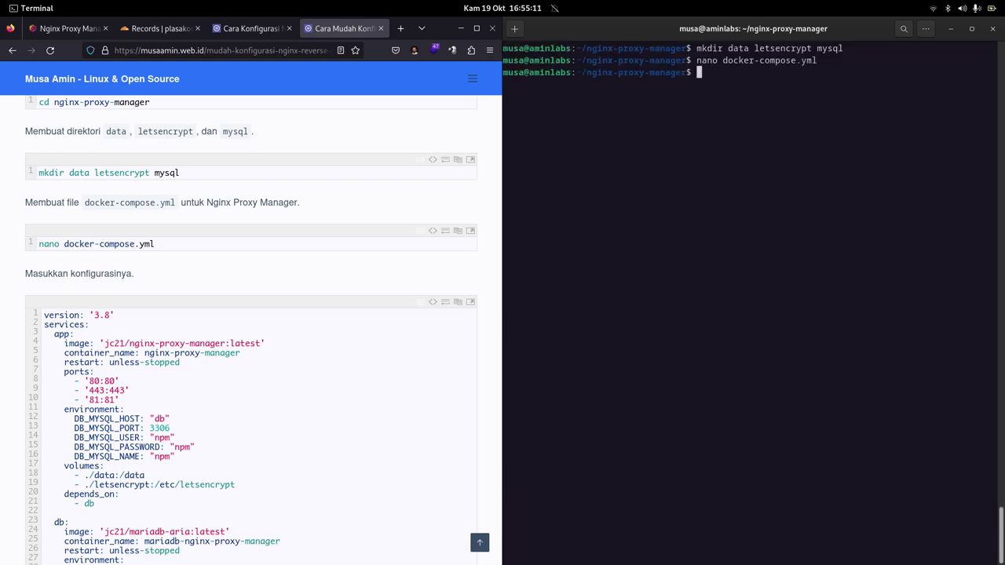
Clear the terminal and run 'sudo docker compose up -d', copied from the blog.
key("ctrl+l")
scroll(278, 421, "down", 5)
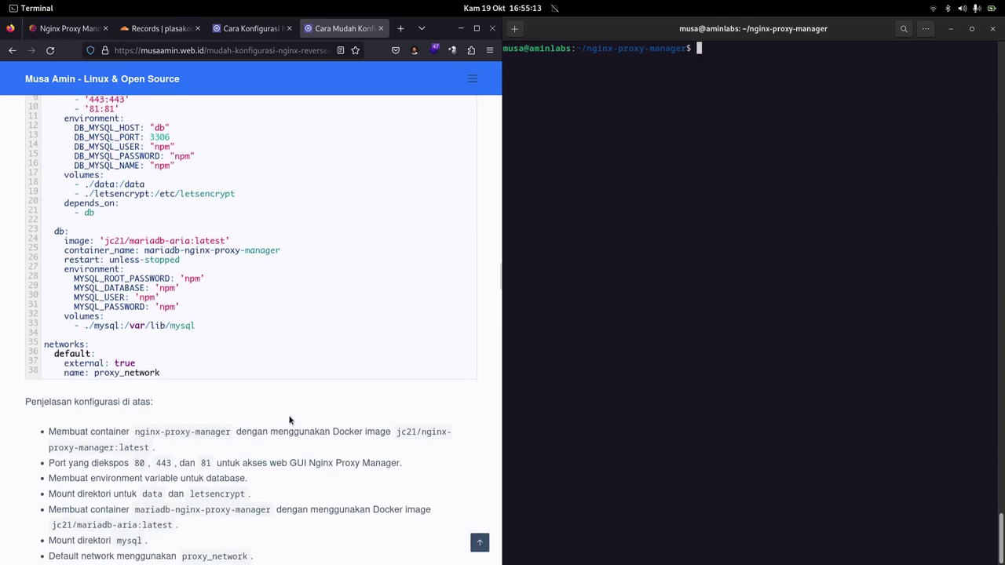
scroll(289, 421, "down", 5)
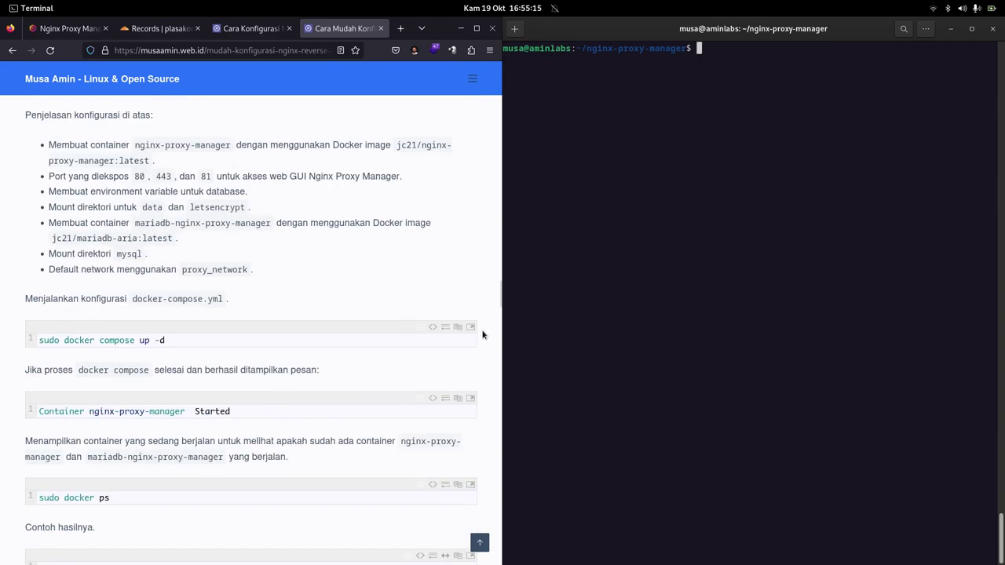
left_click(458, 327)
right_click(636, 247)
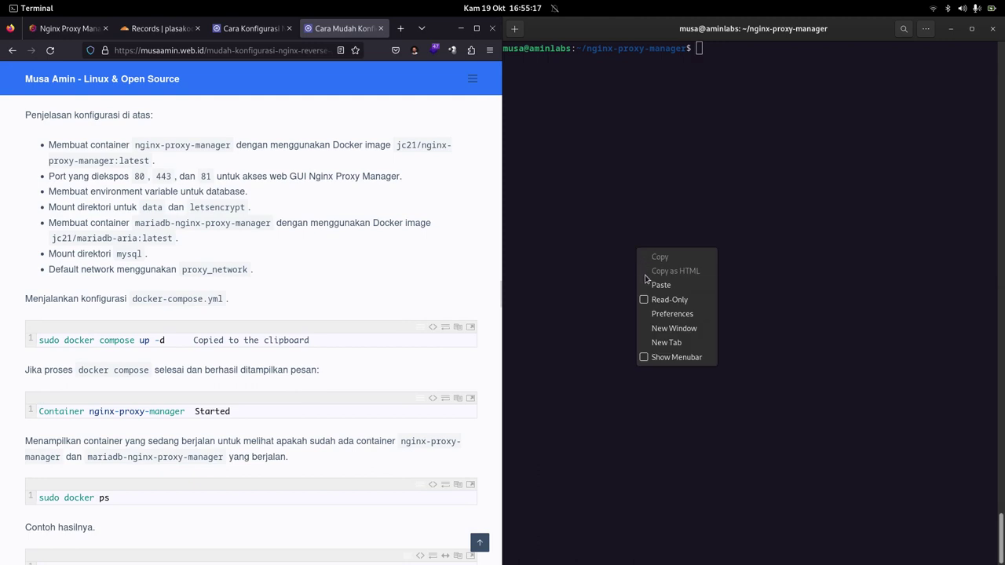
left_click(649, 285)
key("Return")
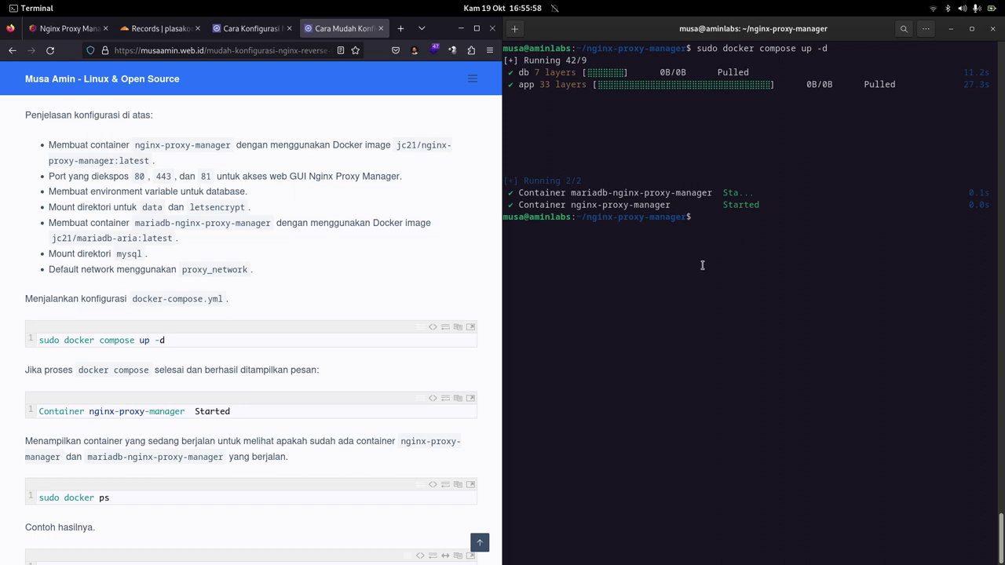
Run 'sudo docker ps' to list the running containers.
key("ctrl+minus")
type("sudo")
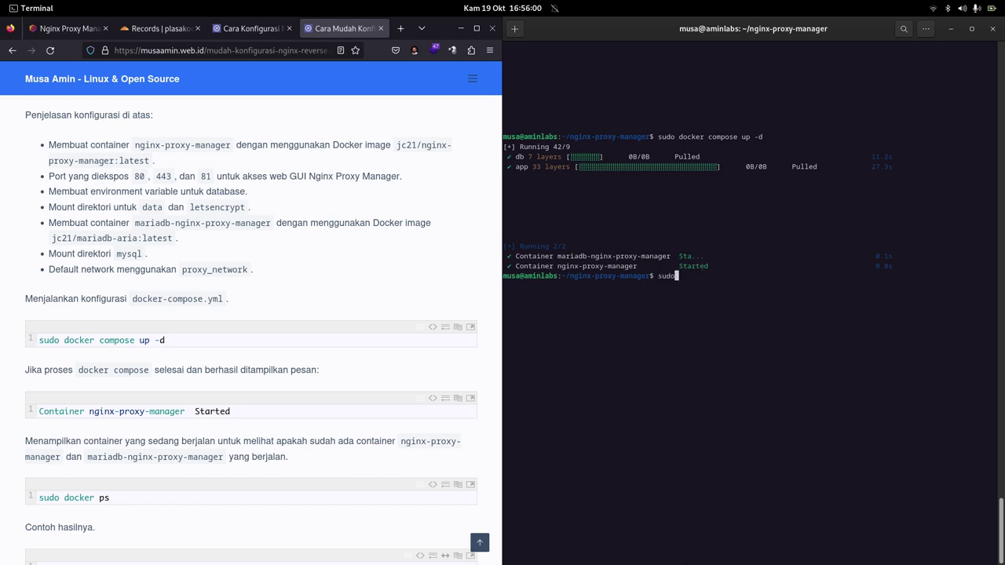
type(" docker ps")
key("Return")
Enlarge the terminal to highlight nginx-proxy-manager and mariadb-nginx-proxy-manager, then re-tile and clear it.
key("ctrl+minus")
key("ctrl+minus")
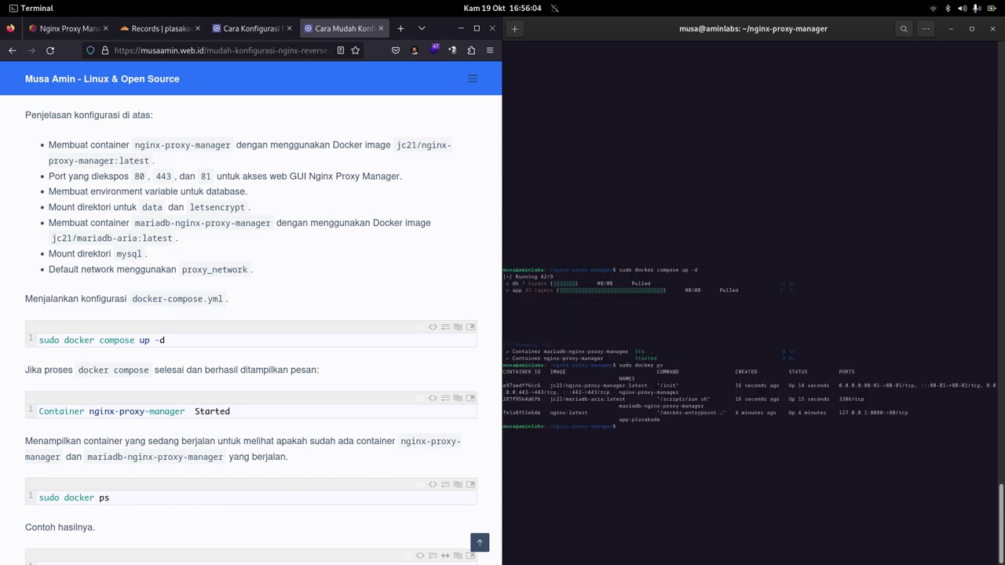
key("ctrl+minus")
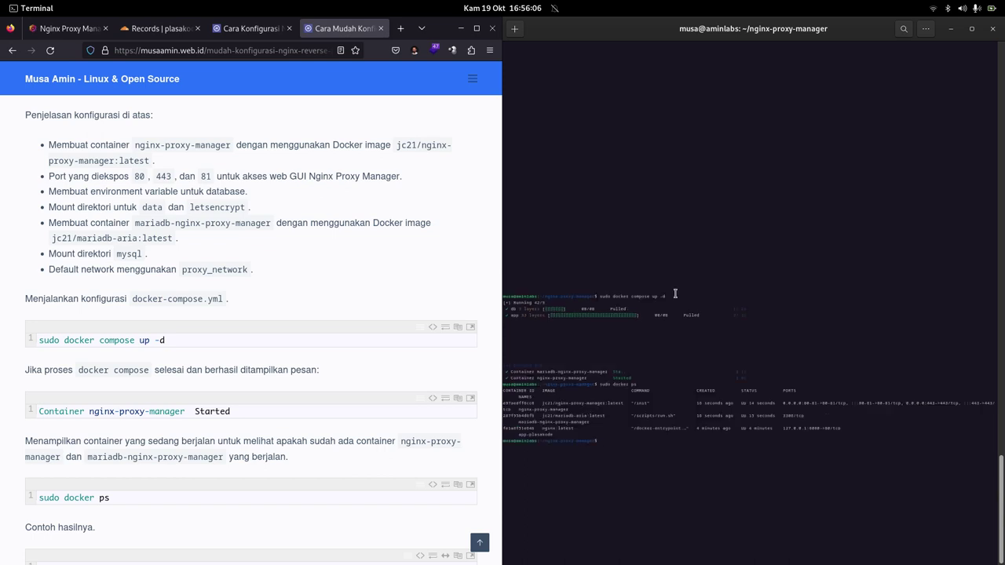
double_click(728, 37)
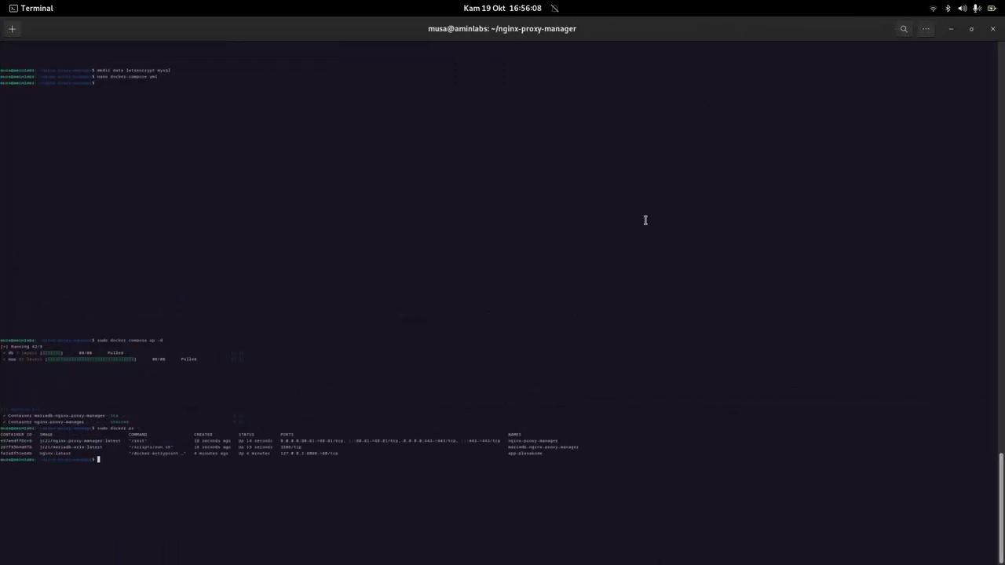
key("ctrl+0")
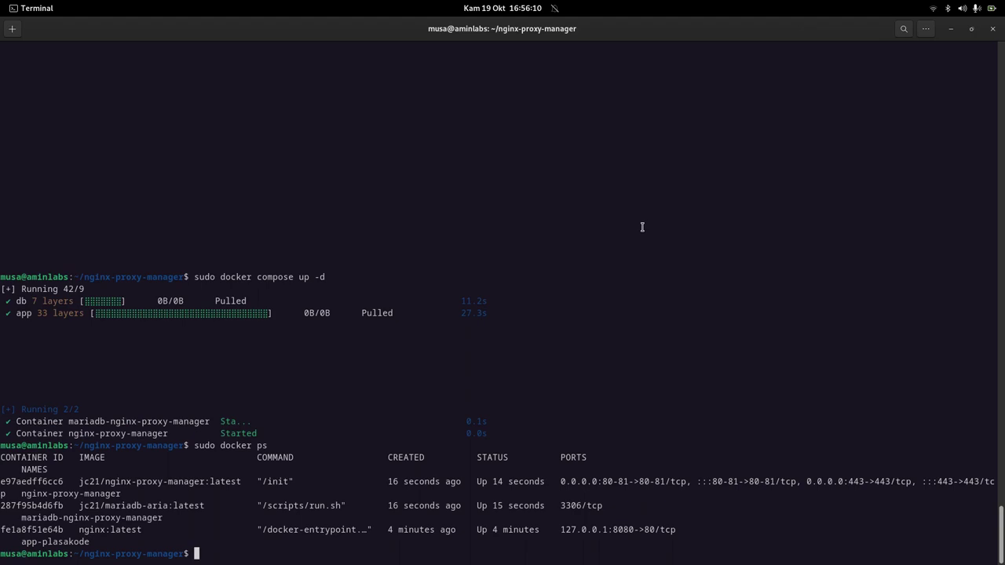
key("ctrl+minus")
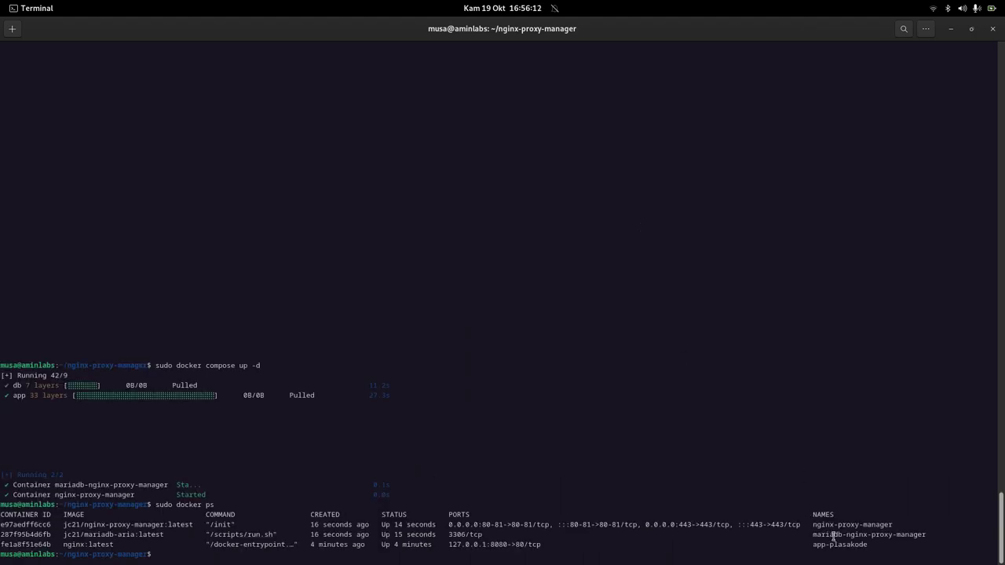
double_click(833, 524)
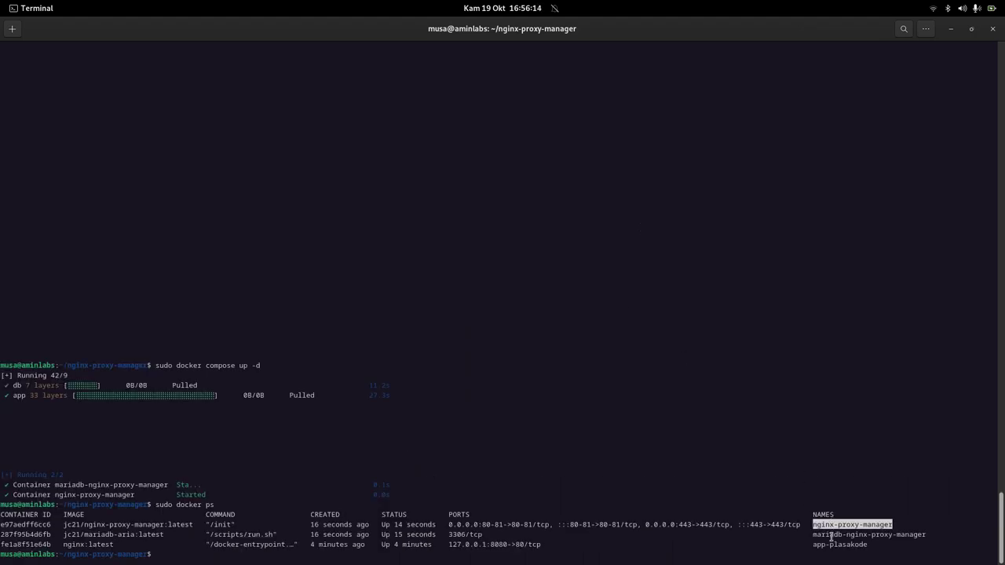
double_click(832, 534)
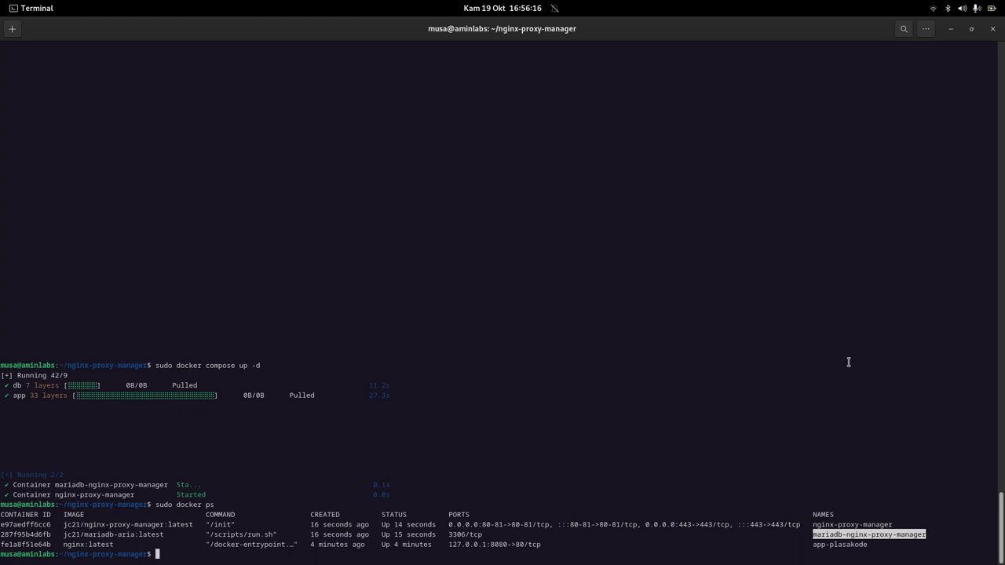
key("super+Right")
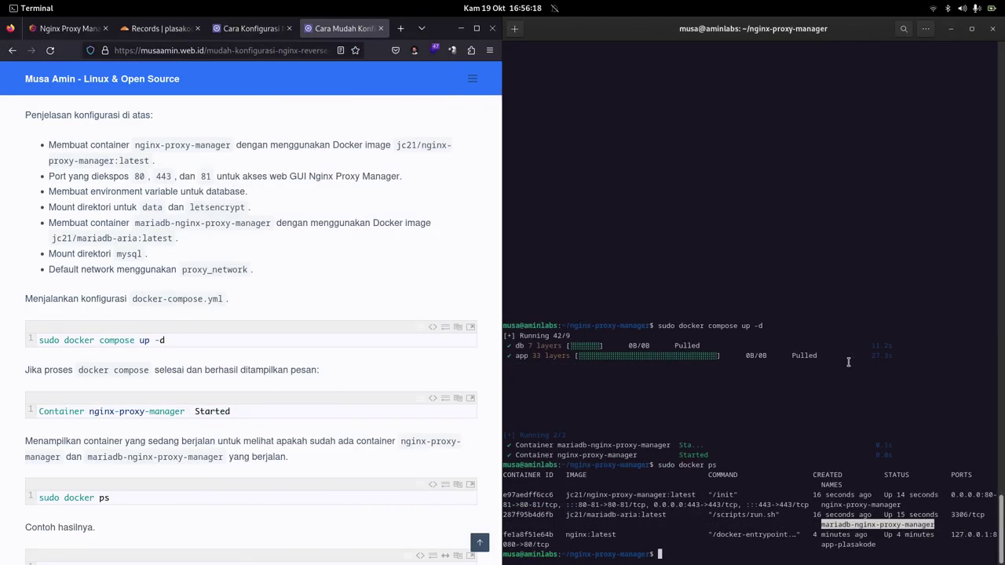
key("ctrl+l")
Run 'ifconfig eth0' and copy the server IP 94.237.67.210.
scroll(358, 312, "down", 3)
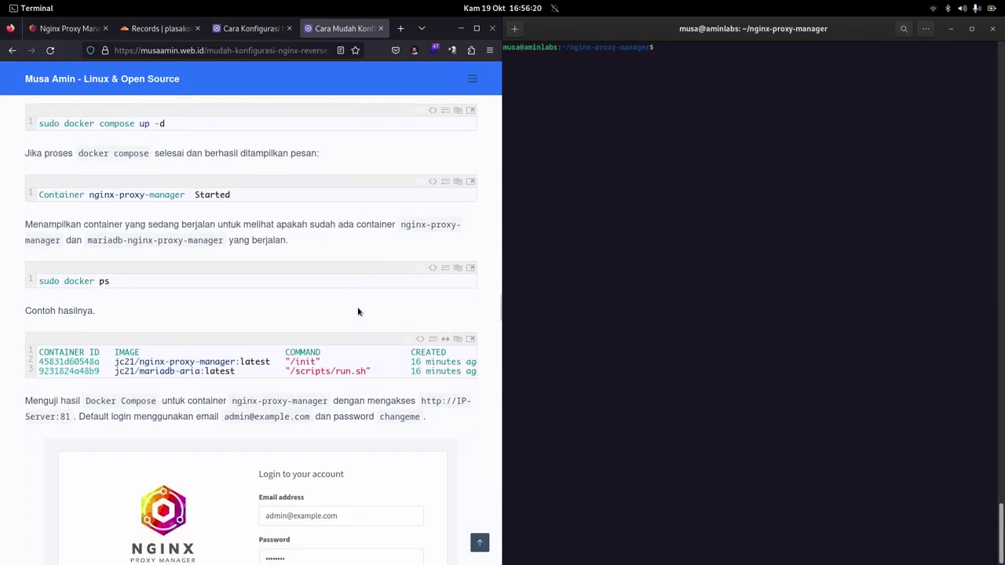
scroll(358, 312, "down", 3)
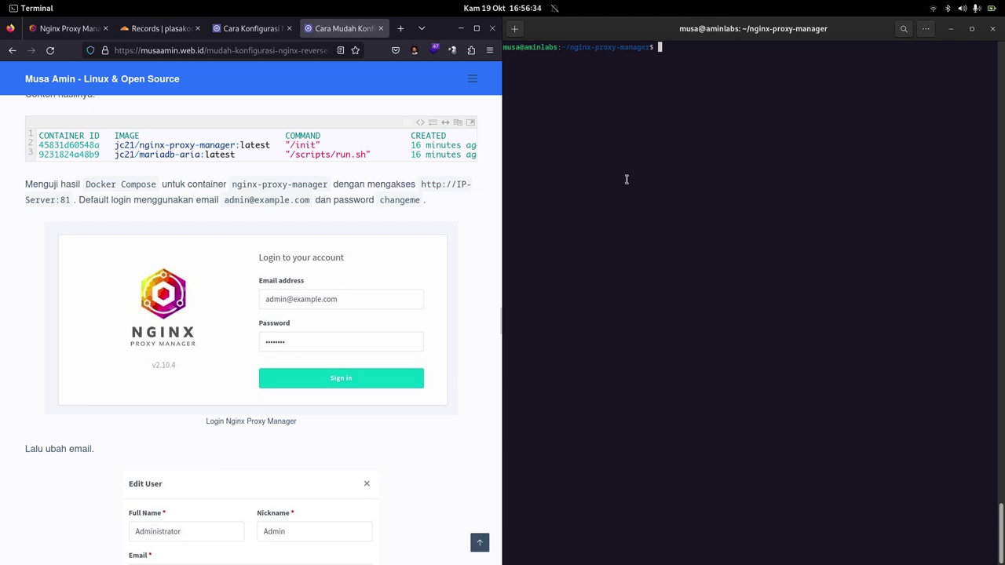
type("ifconfig eth0")
key("Return")
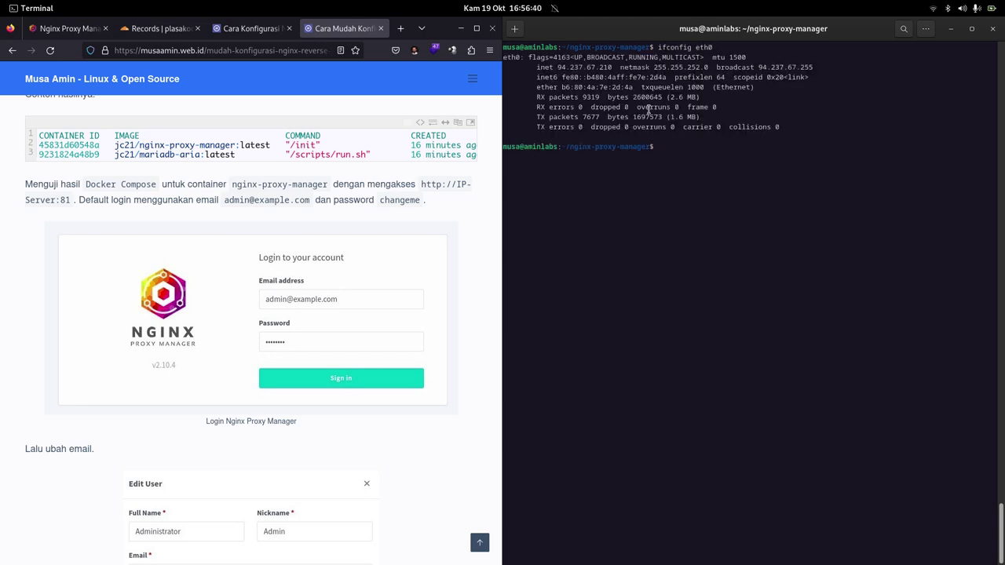
double_click(595, 67)
right_click(596, 69)
left_click(611, 92)
Load 94.237.67.210:81 in a new Chrome window.
mouse_move(583, 558)
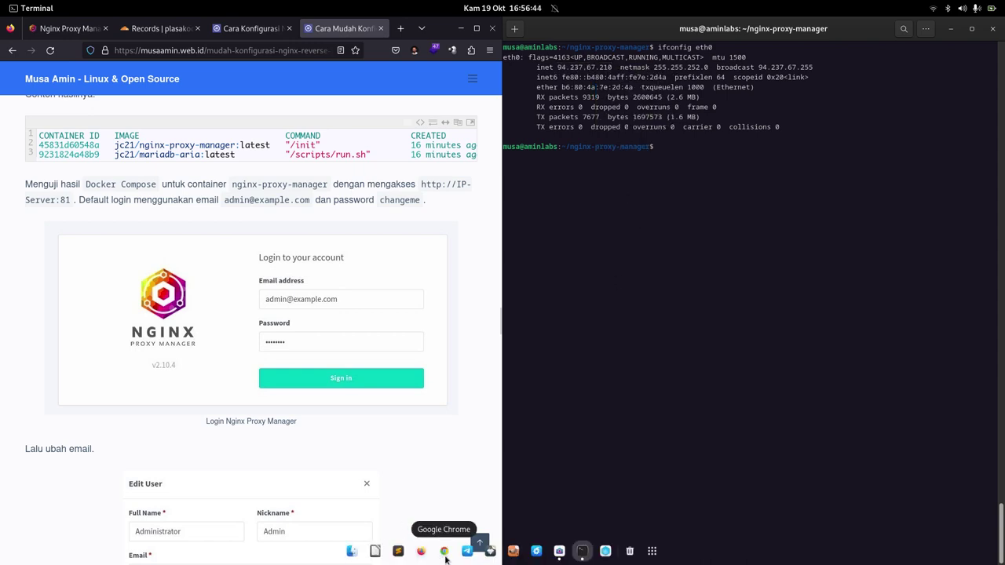
left_click(445, 553)
key("ctrl+v")
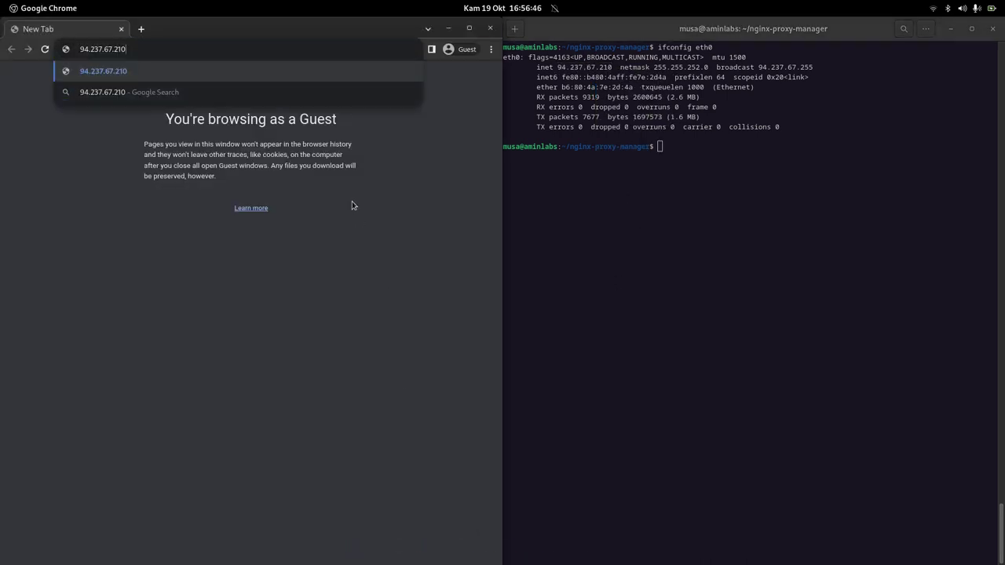
type(":81")
key("Return")
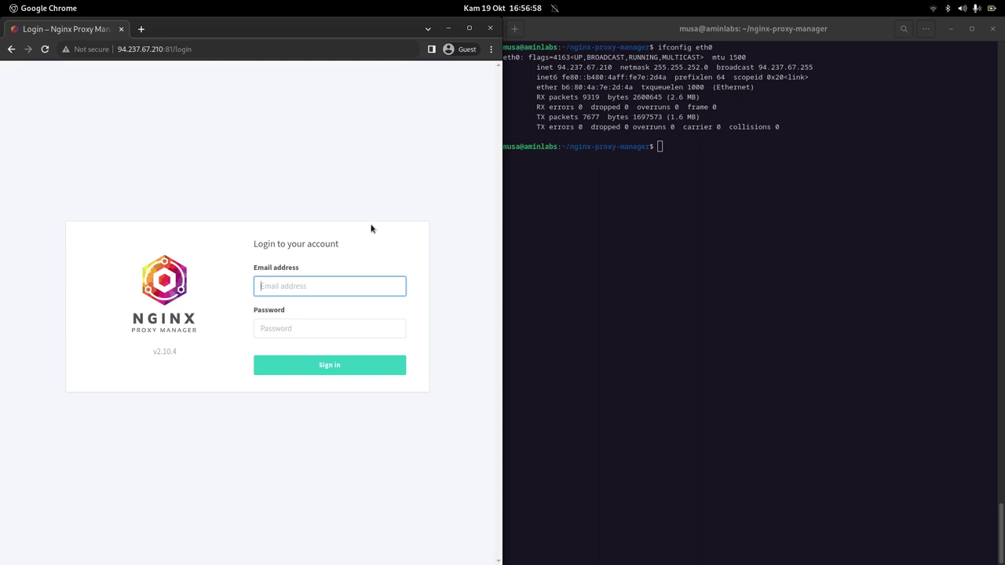
Sign in with the default admin e-mail and password.
type("admin@example.com")
key("Tab")
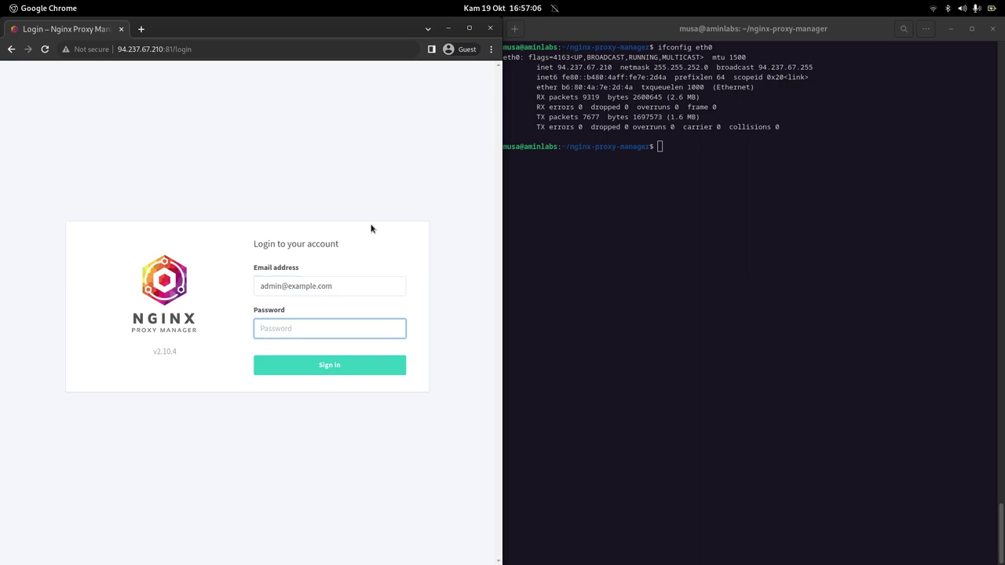
type("cha")
left_click(320, 370)
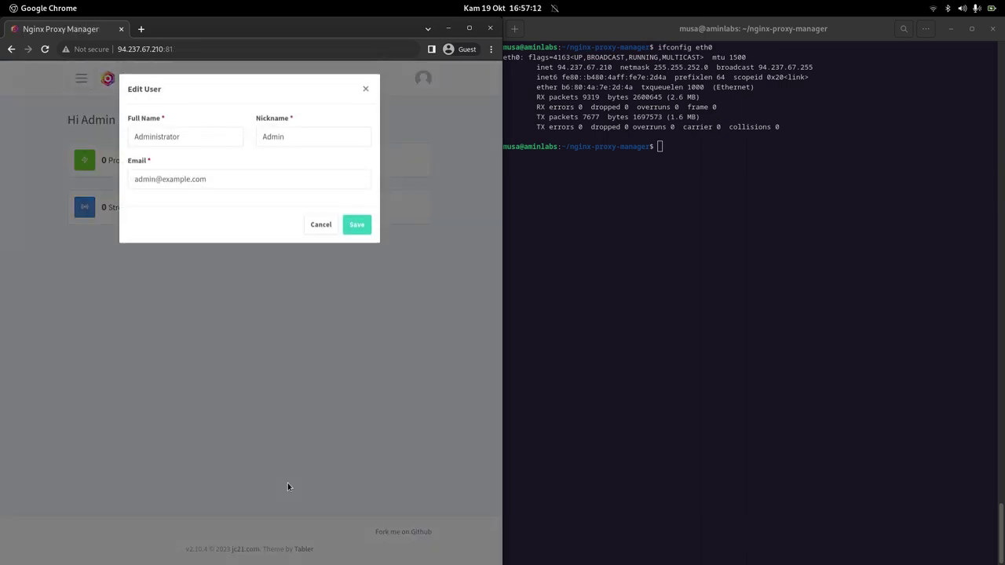
triple_click(244, 184)
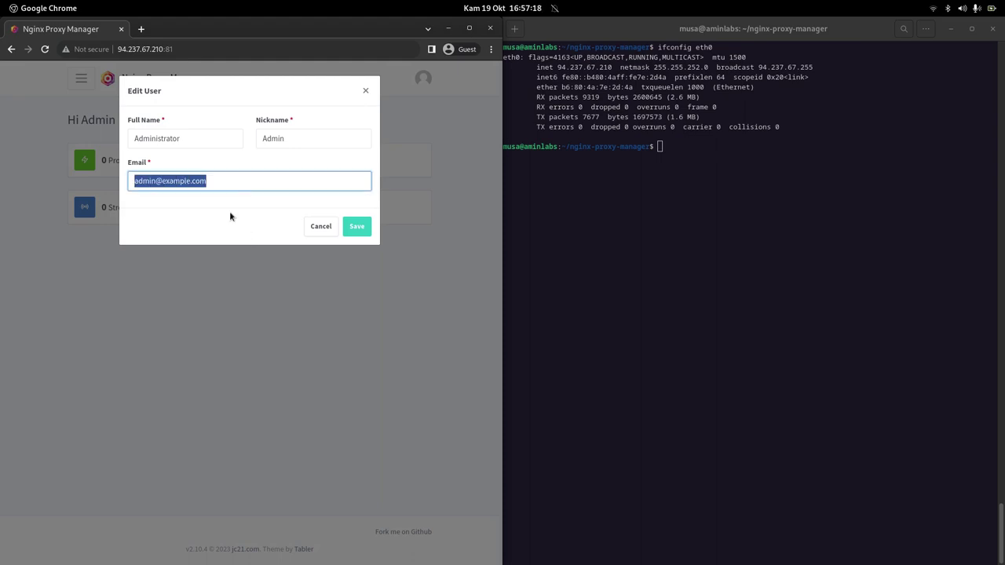
key("End")
key("ctrl+shift+Left")
key("ctrl+shift+Left")
key("ctrl+shift+Left")
type("plasakod")
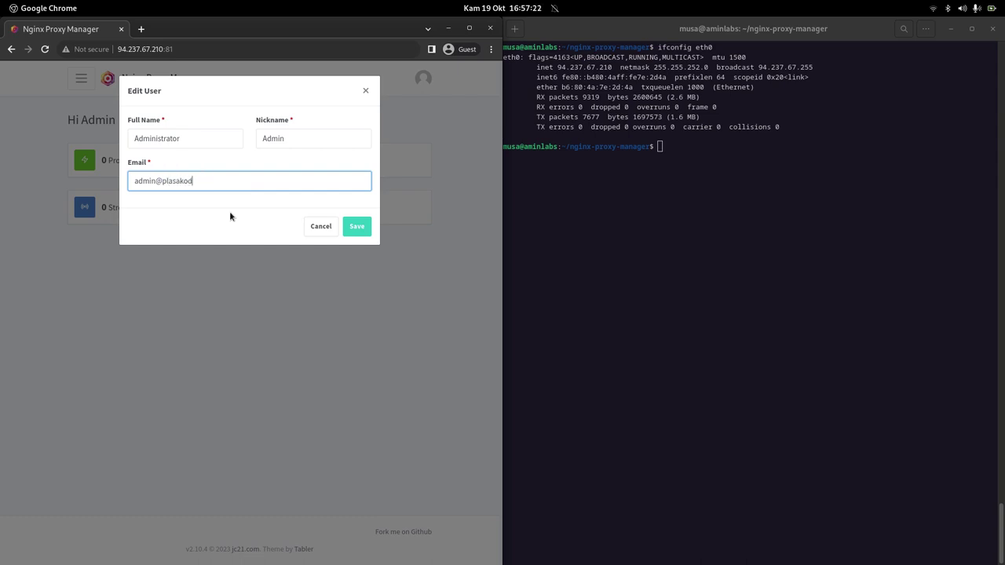
type("e.com")
left_click(359, 227)
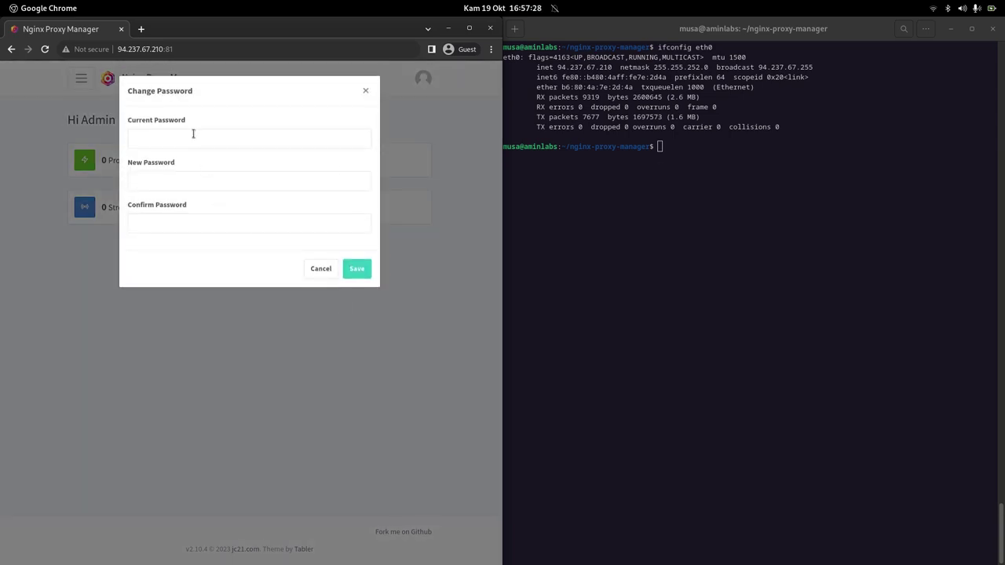
Enter the current password and a new administrator password, then save.
left_click(193, 135)
type("ch")
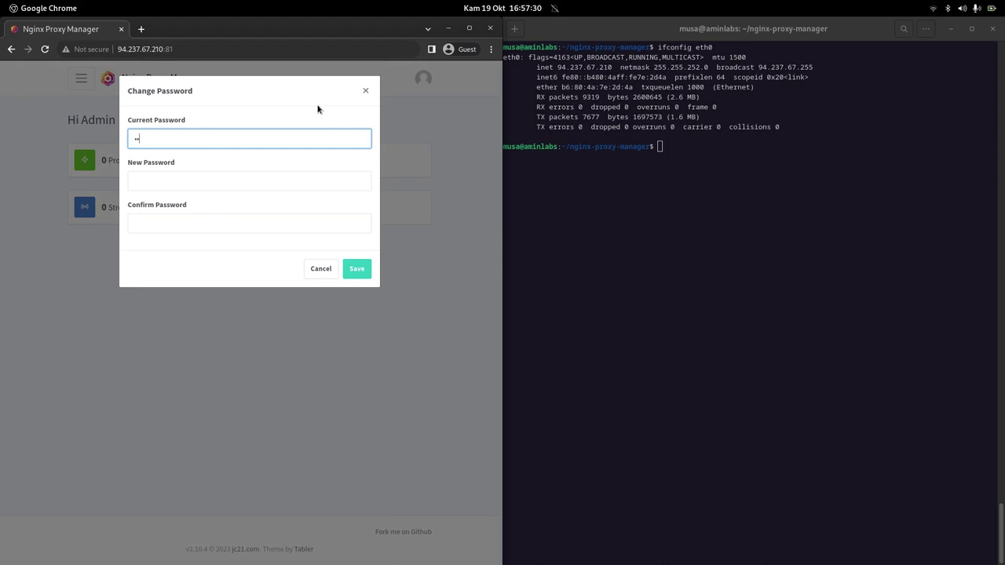
type("ange")
key("Tab")
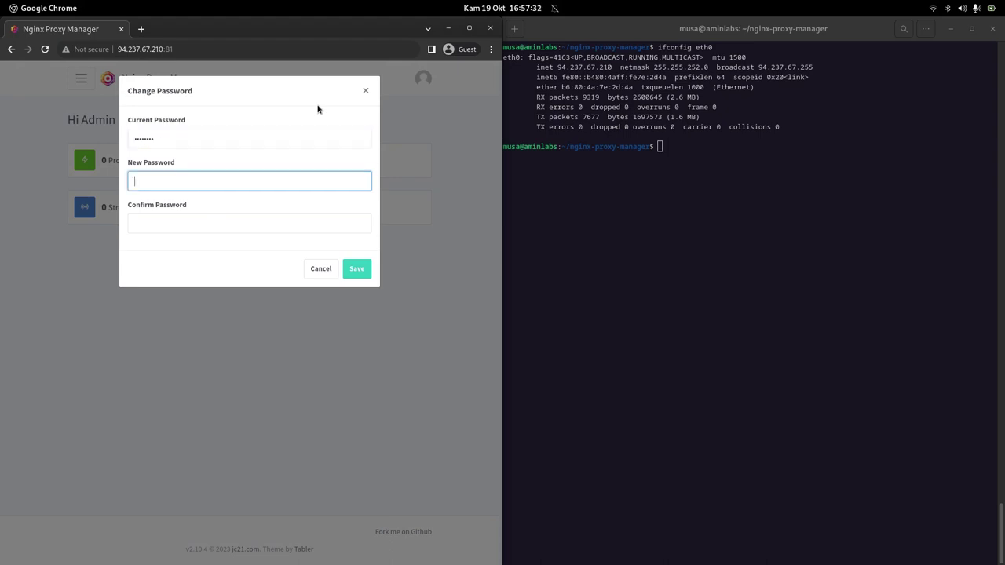
type("••••••••••••••••••")
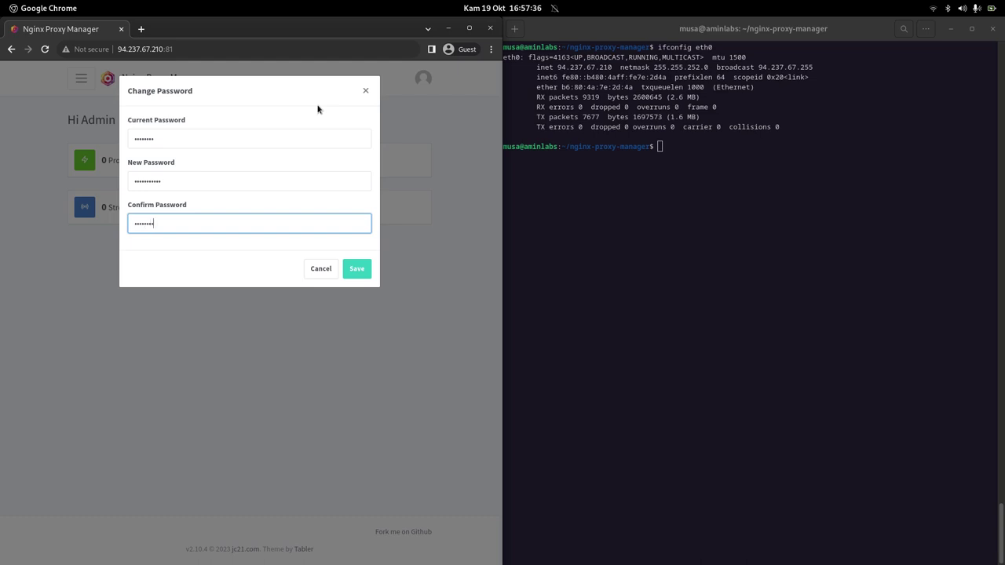
left_click(355, 270)
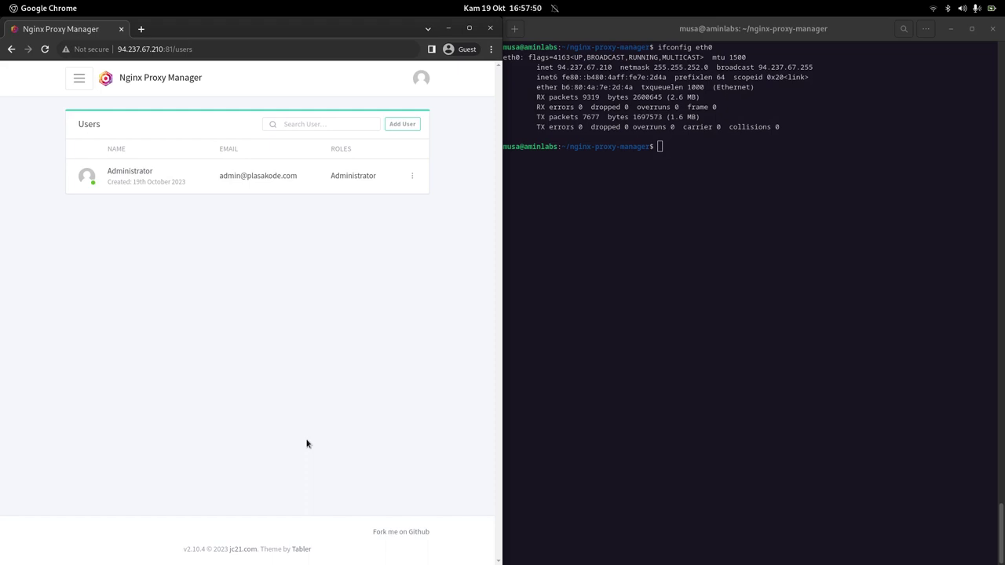
Zoom the Users page to 90% and bring the blog's proxy host steps alongside.
key("ctrl+minus")
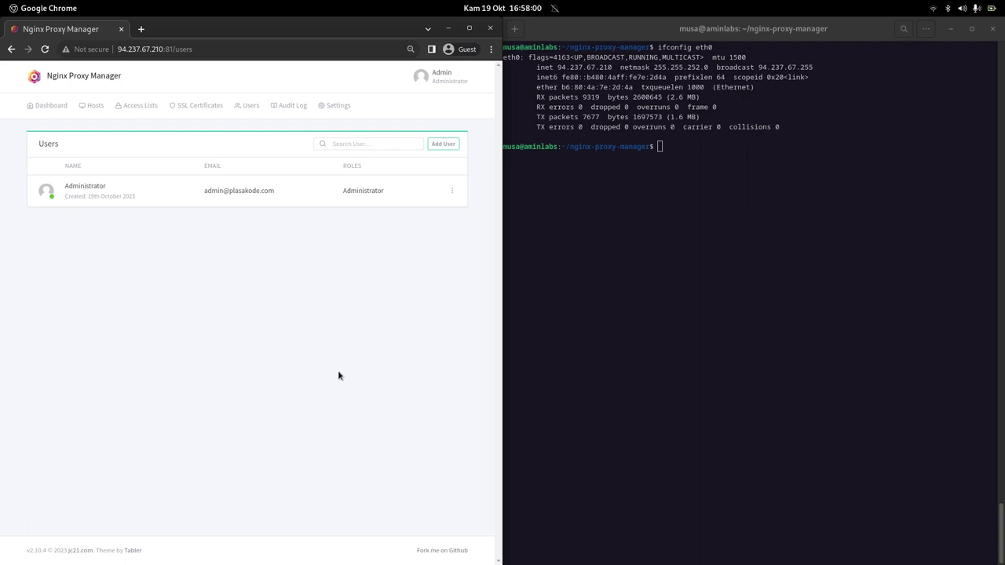
left_click(766, 416)
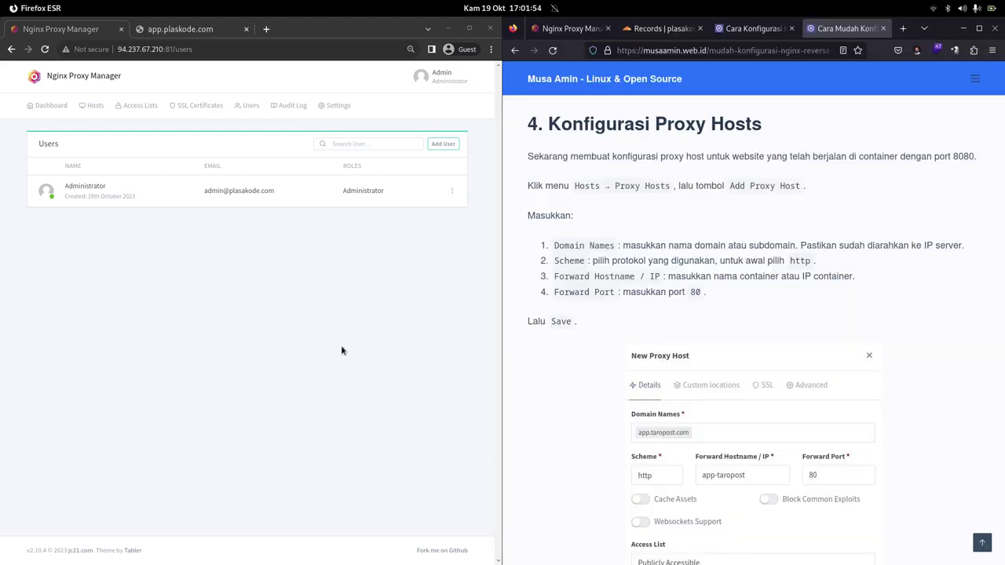
Add a proxy host with domain app.plasakode.com forwarding to hostname app-plasakode.
left_click(91, 105)
left_click(98, 134)
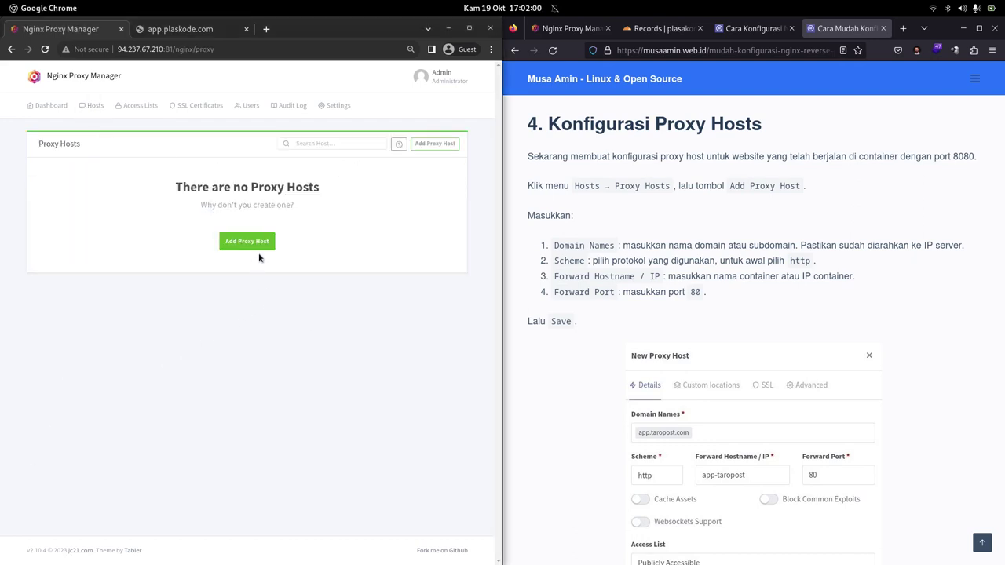
left_click(423, 143)
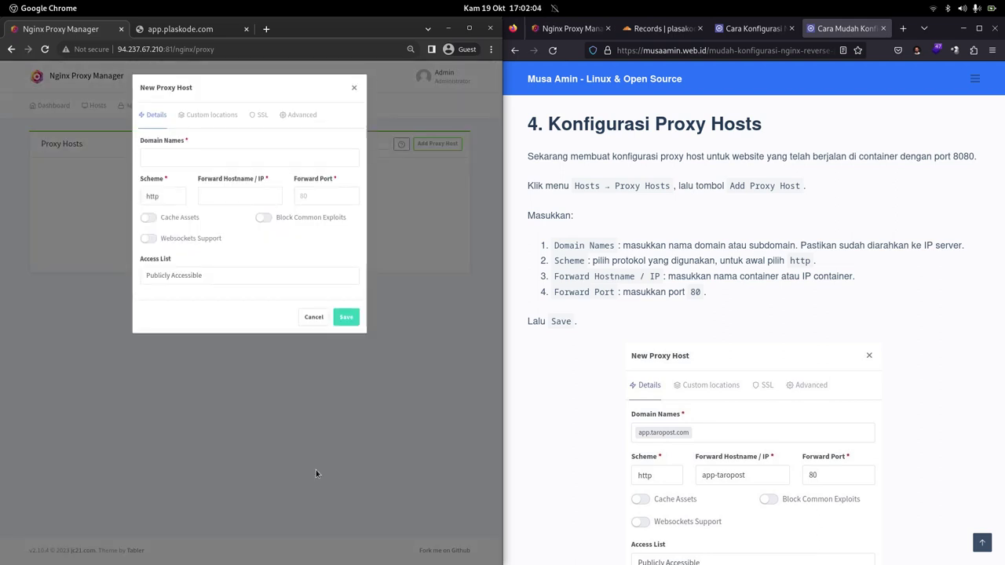
left_click(206, 156)
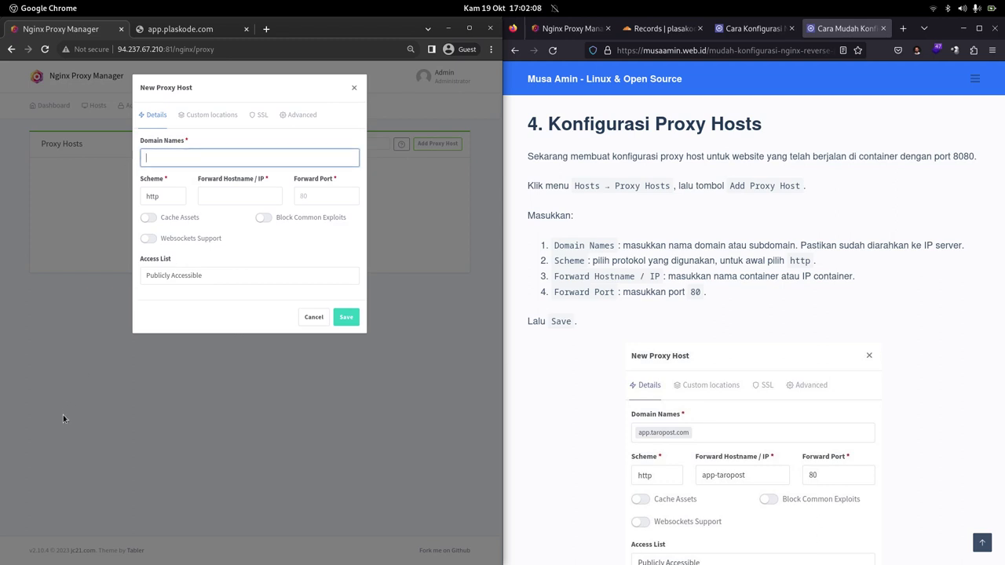
type("app")
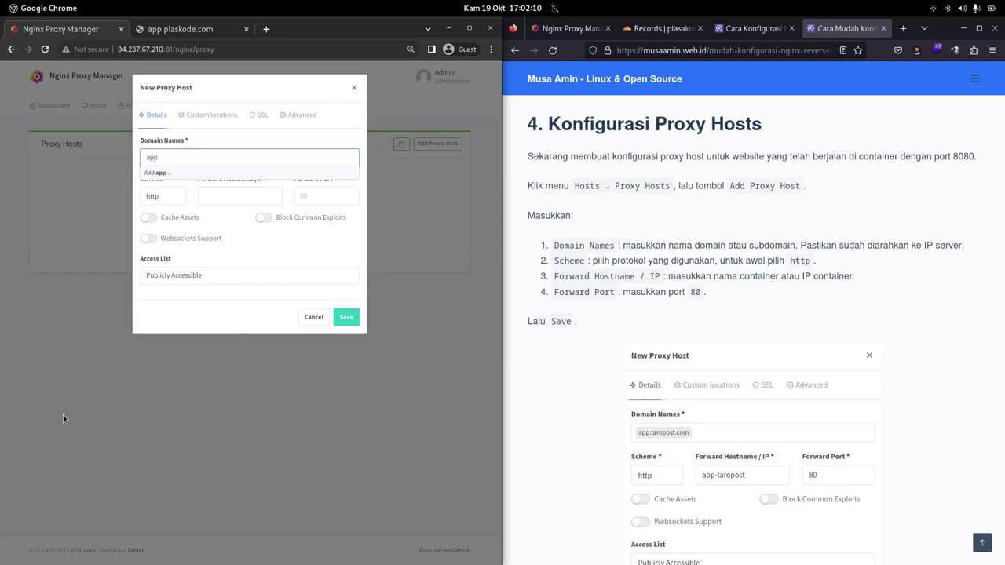
type(".plasakode.com")
key("Return")
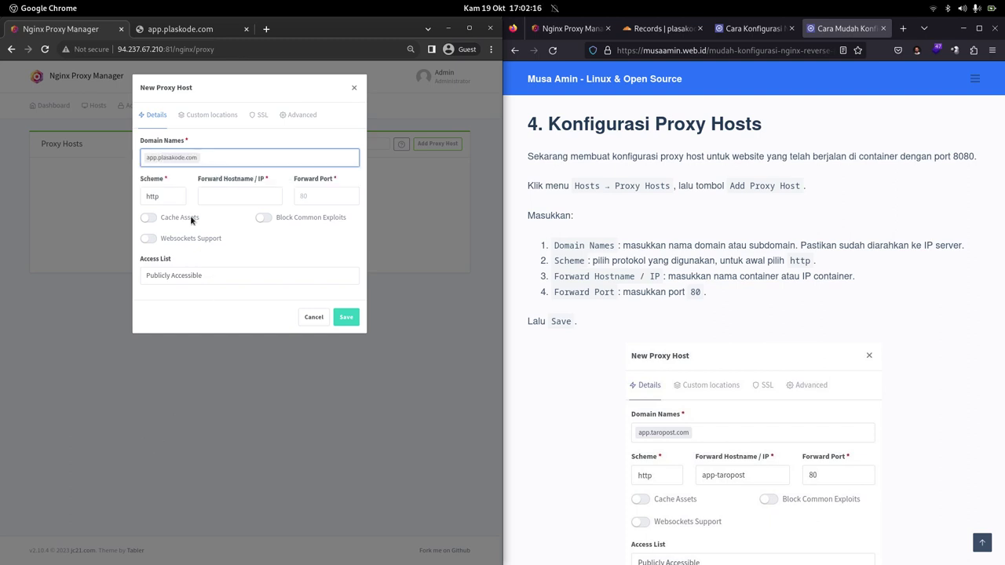
left_click(219, 198)
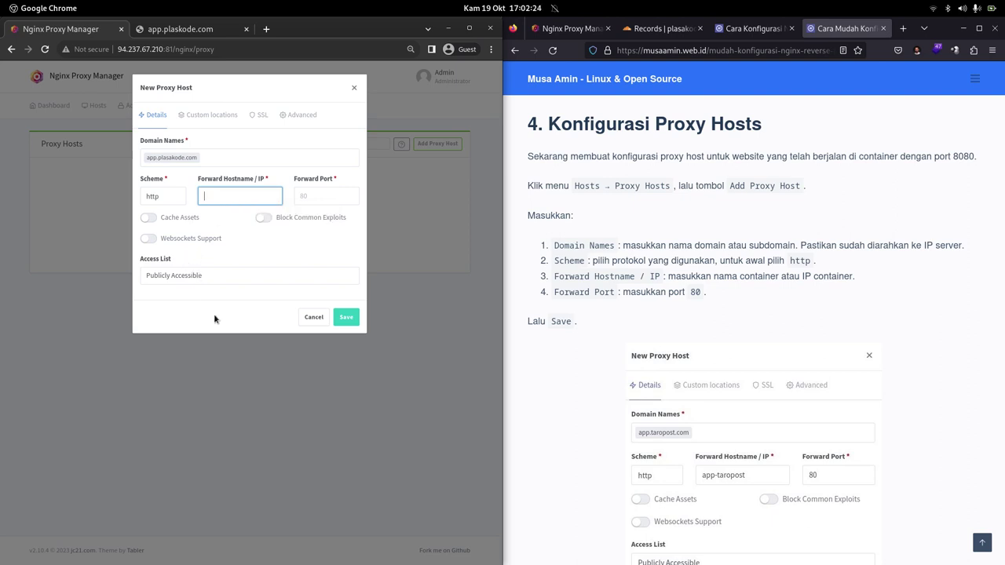
type("app-plasakode")
Run 'sudo docker ps' to confirm the app-plasakode container name.
mouse_move(581, 558)
left_click(582, 552)
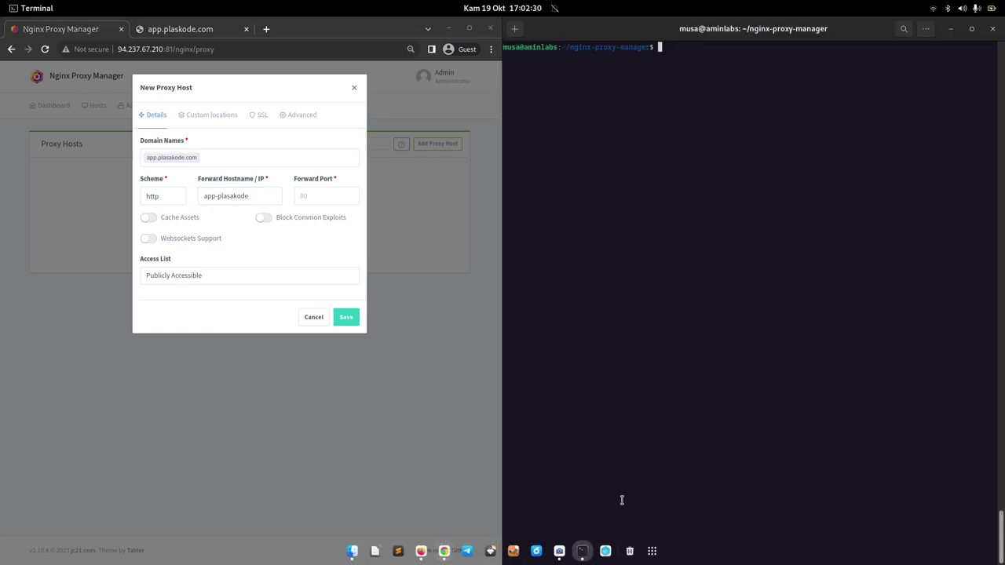
type("sudo docker ps")
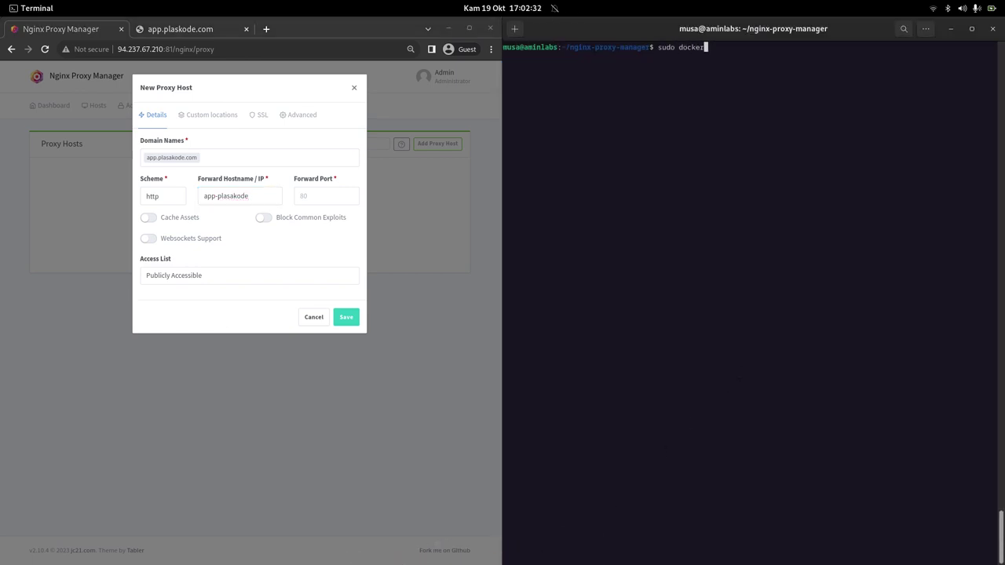
key("Return")
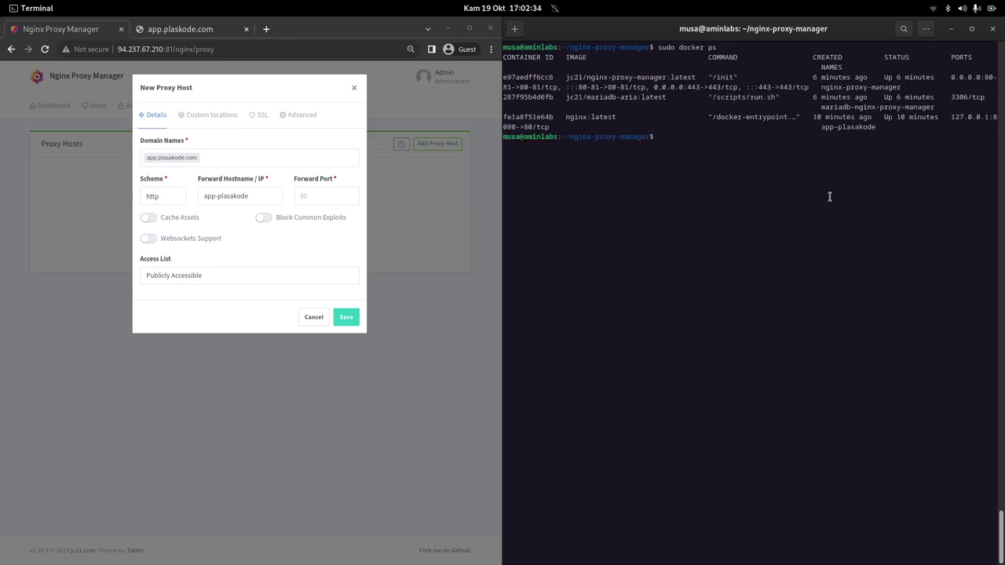
double_click(855, 127)
left_click(815, 320)
Set the forward port to 80, checked against the container listing, and save the proxy host.
left_click(318, 196)
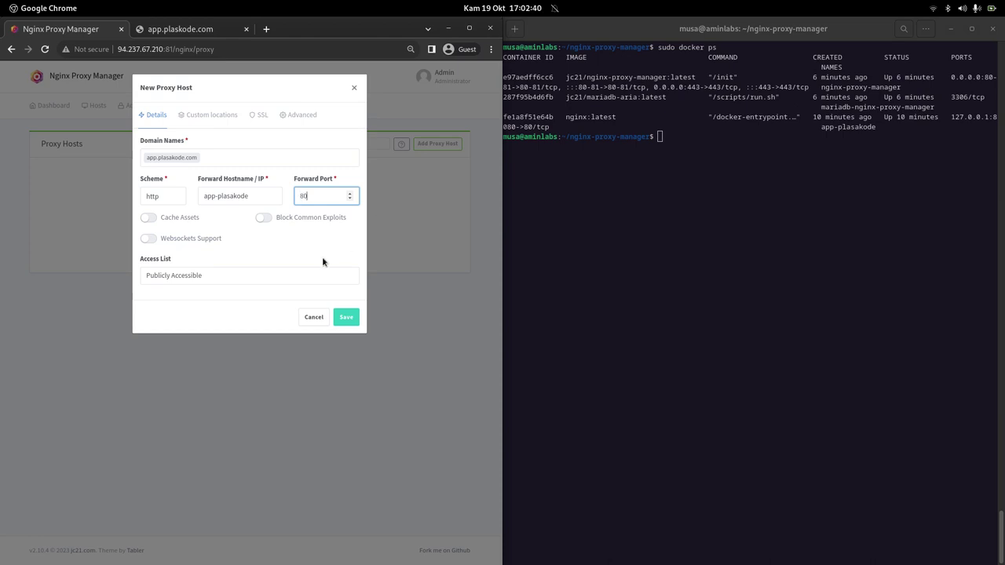
left_click(522, 126)
left_click_drag(524, 126, 533, 127)
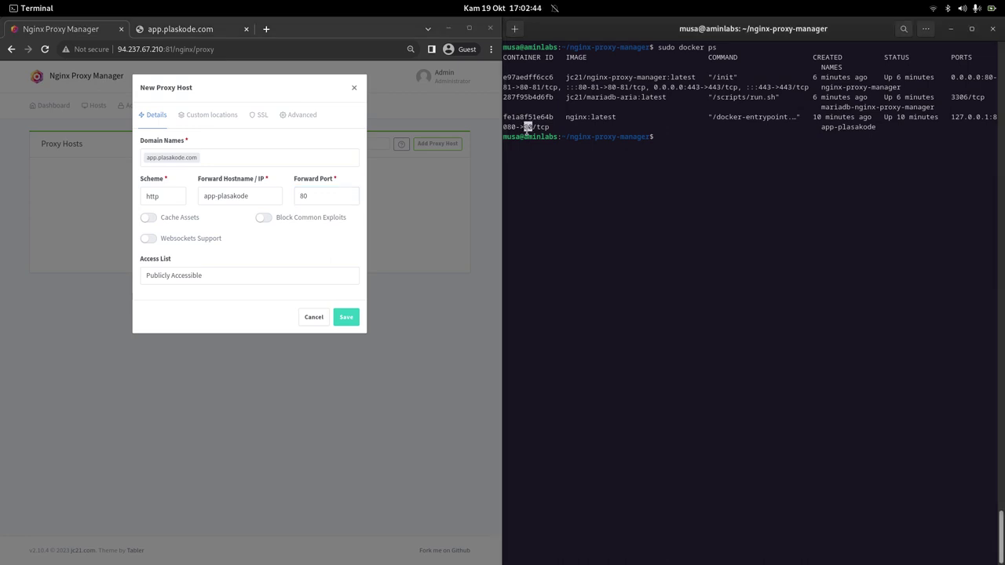
left_click(313, 244)
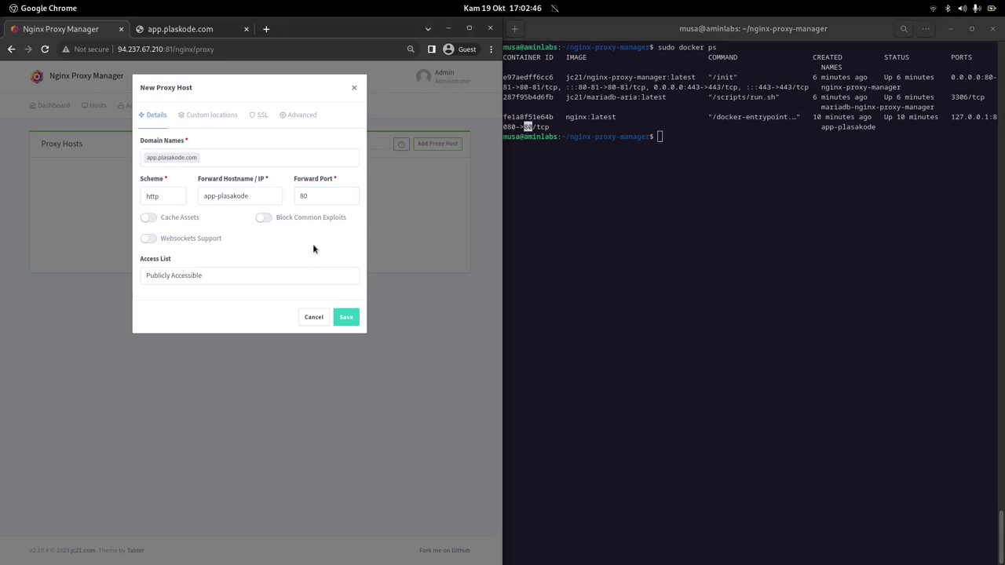
left_click(347, 315)
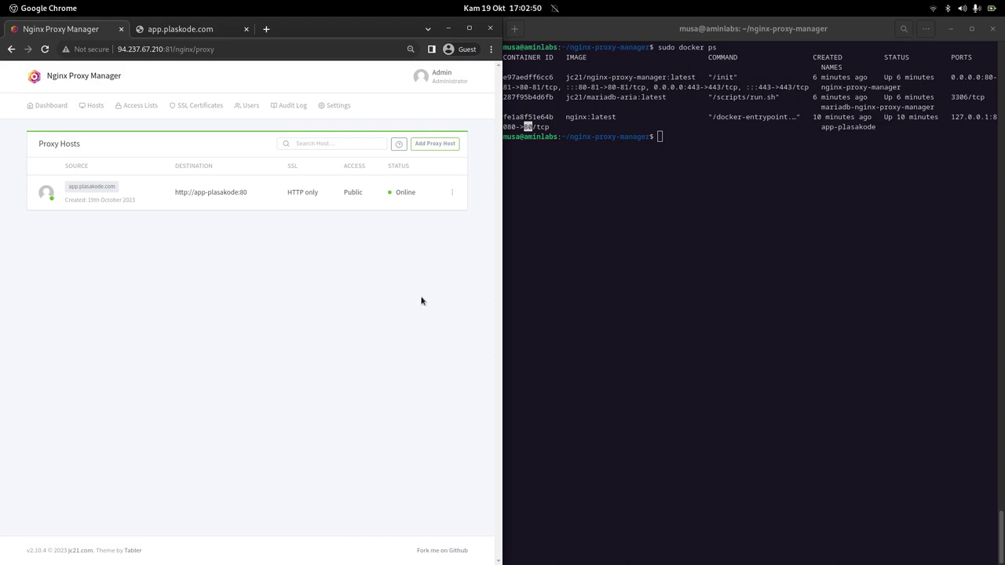
left_click(642, 308)
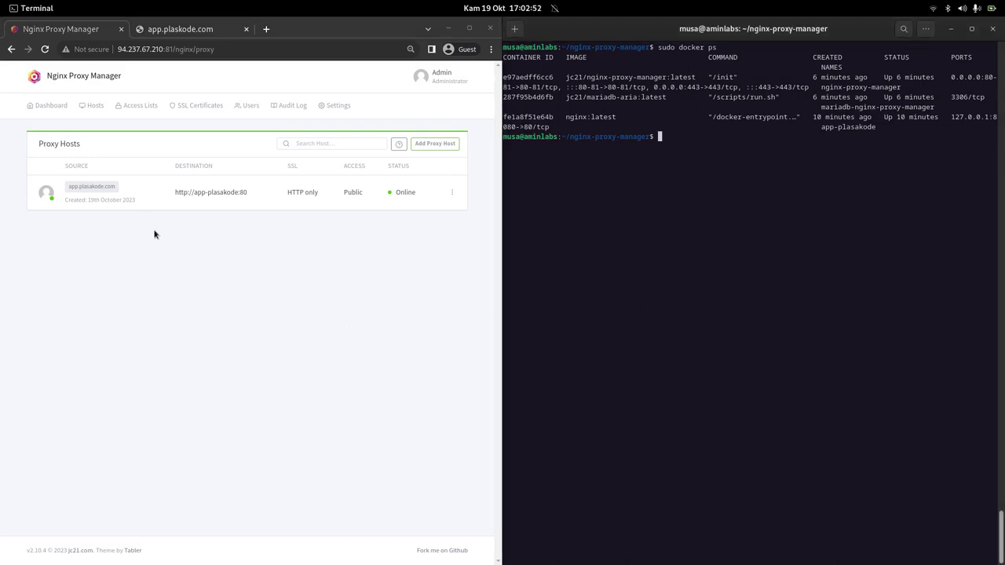
Close the misspelled app.plaskode.com tab, open app.plasakode.com in a new tab and check its welcome page.
left_click(247, 29)
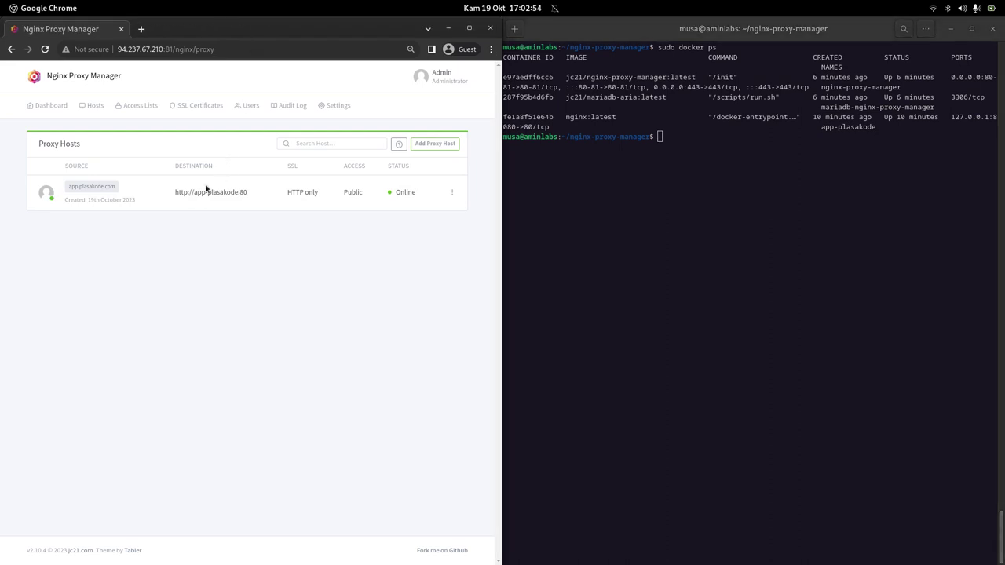
left_click(100, 189)
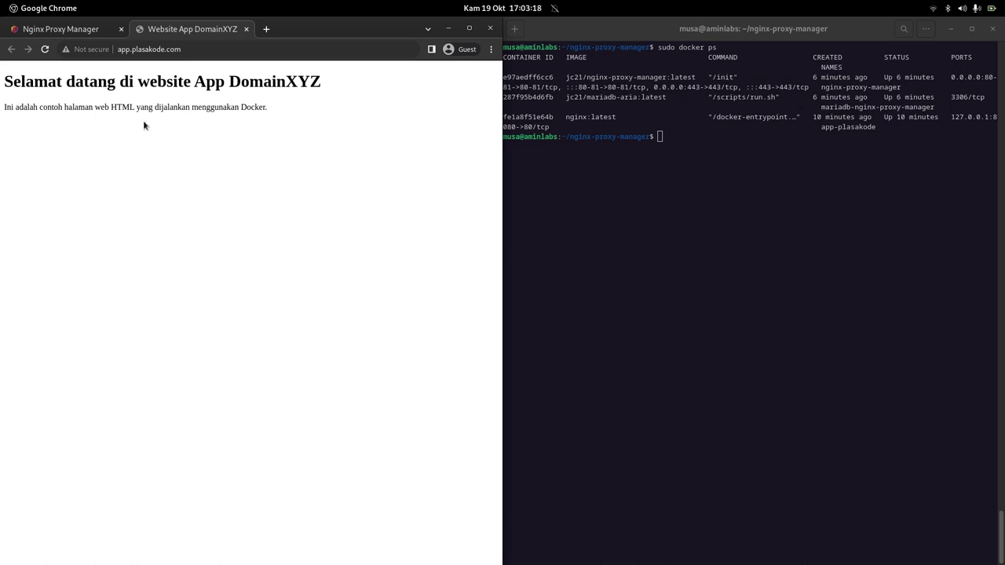
left_click(81, 33)
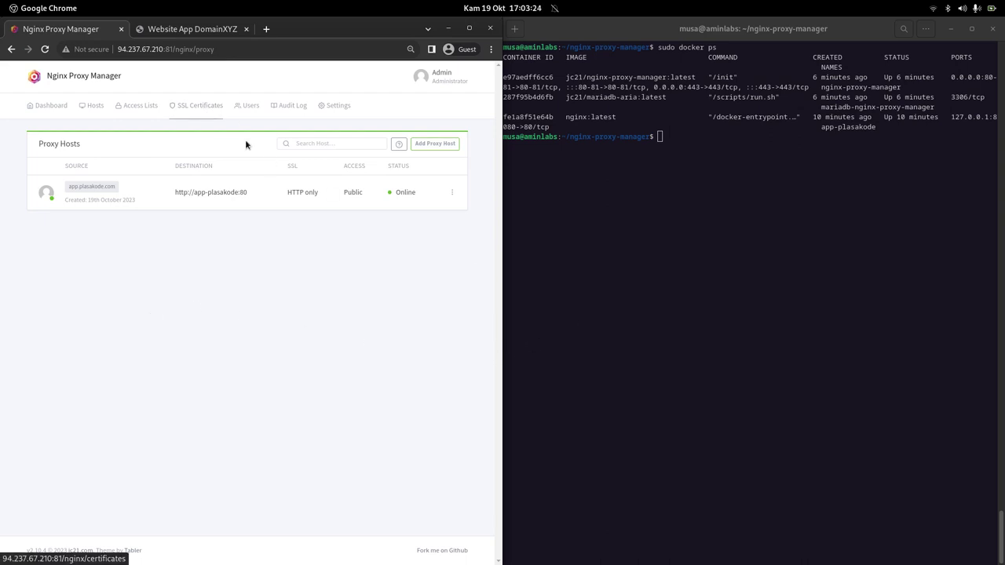
left_click(189, 29)
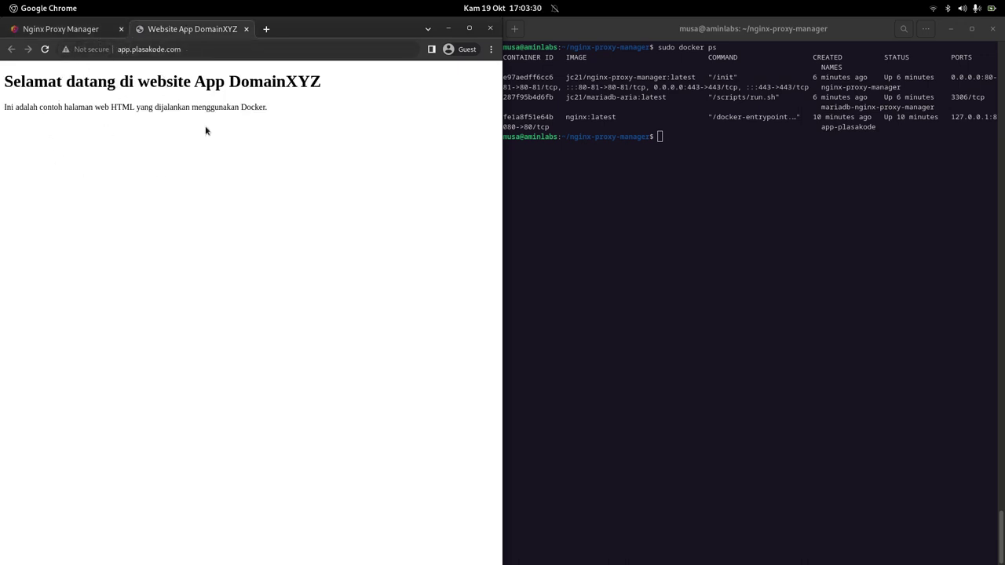
left_click(86, 33)
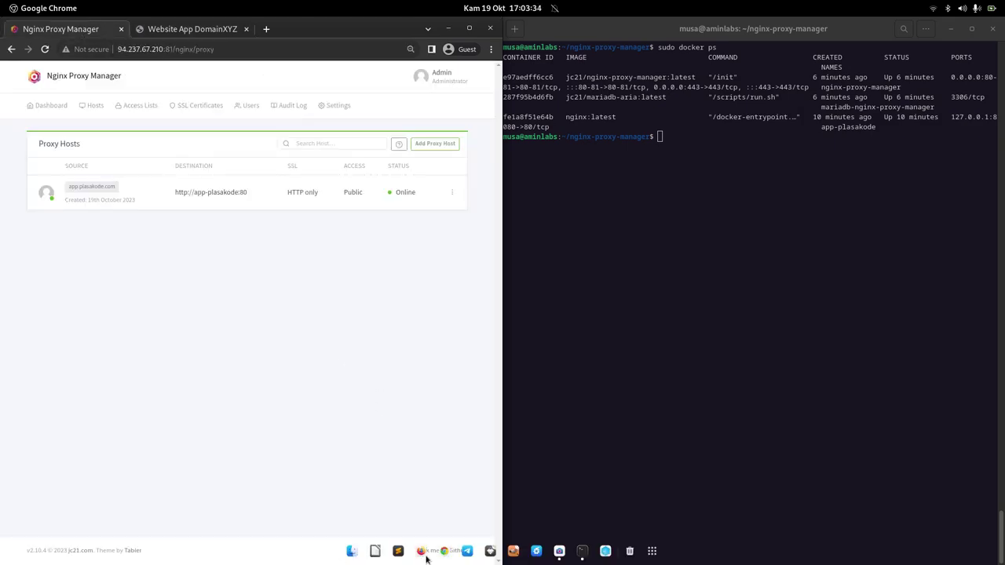
Open the app.plasakode.com proxy host for editing.
left_click(424, 556)
scroll(659, 369, "down", 3)
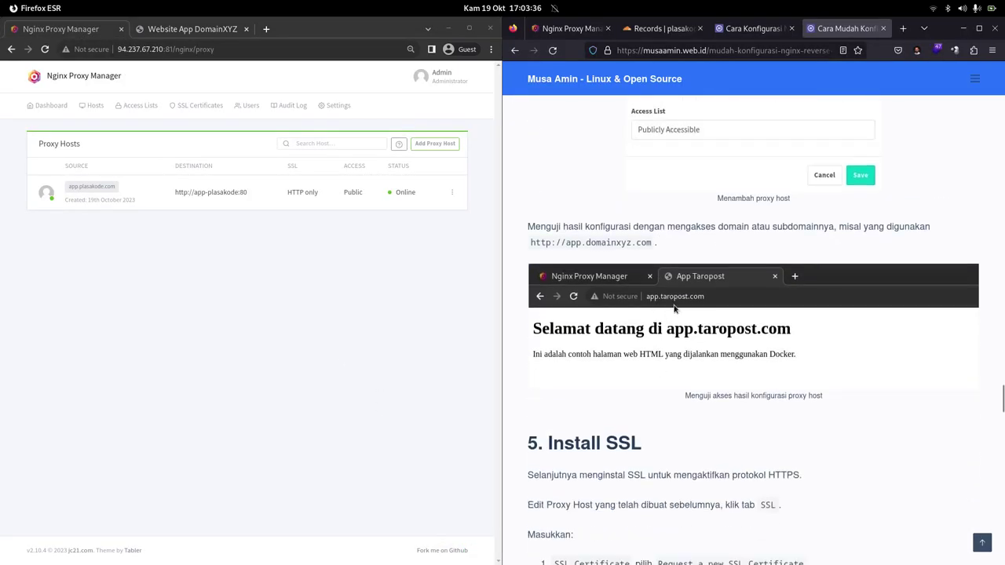
scroll(680, 298, "down", 2)
scroll(680, 297, "down", 6)
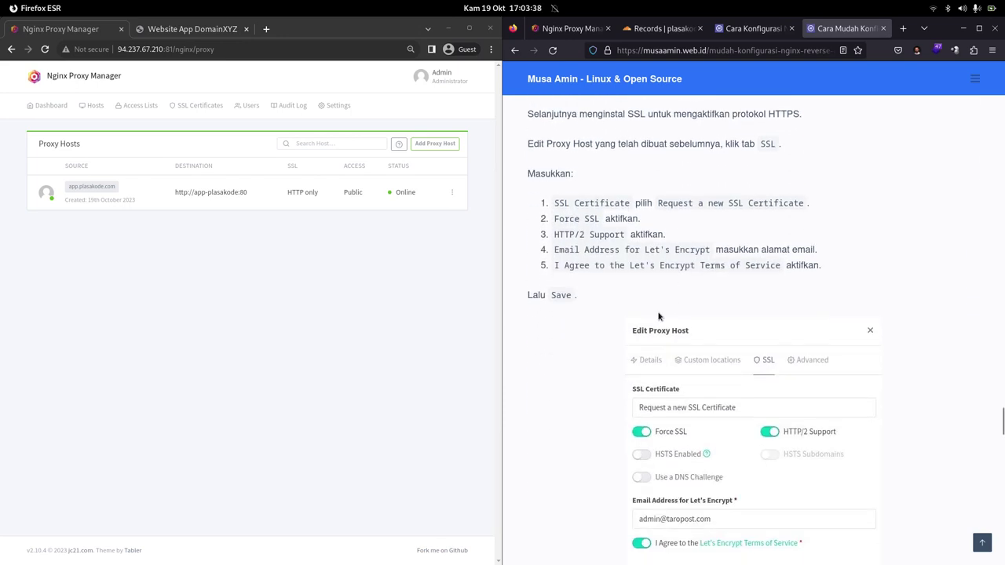
left_click(453, 193)
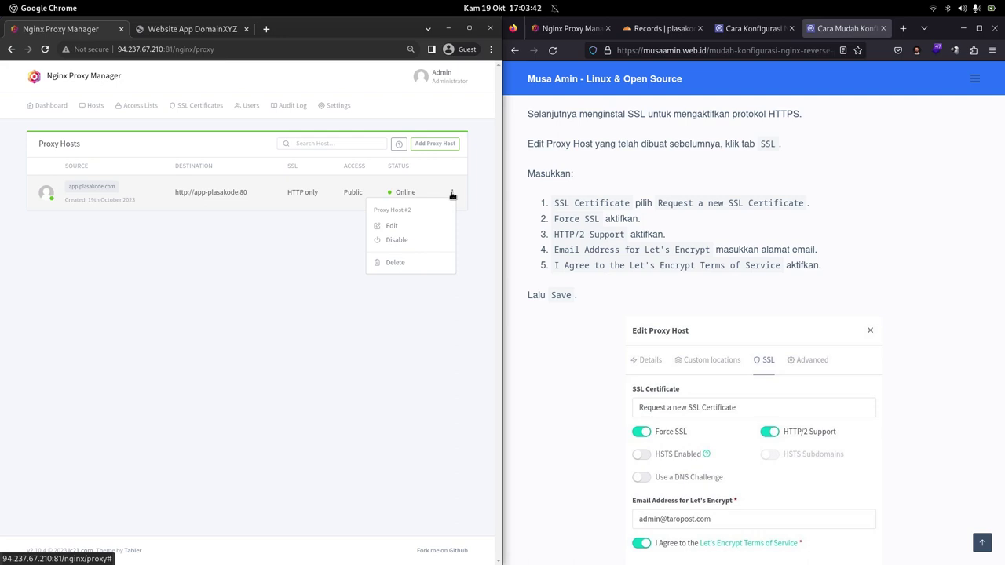
left_click(391, 225)
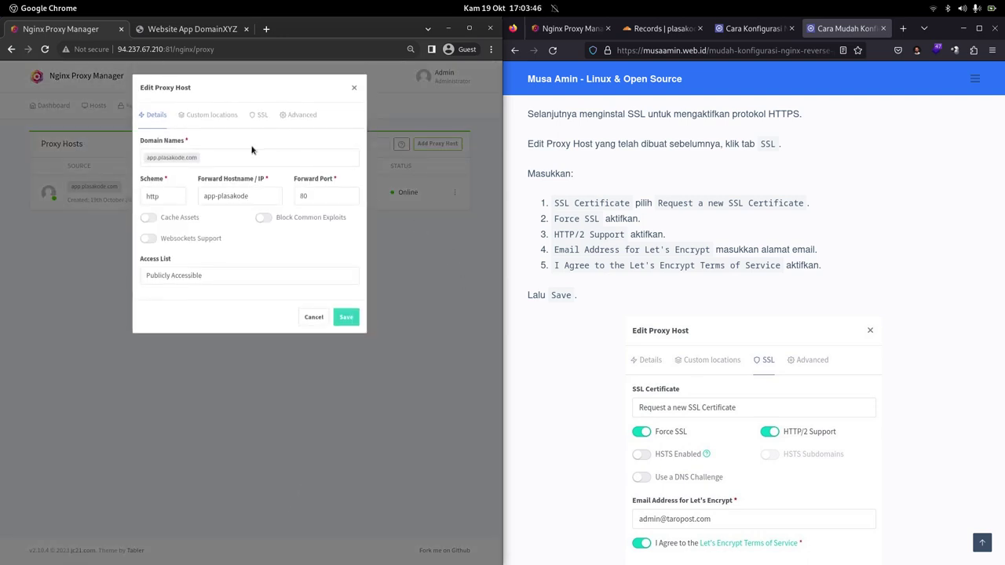
Request a new Let's Encrypt certificate with Force SSL and HTTP/2 enabled, and save.
left_click(260, 115)
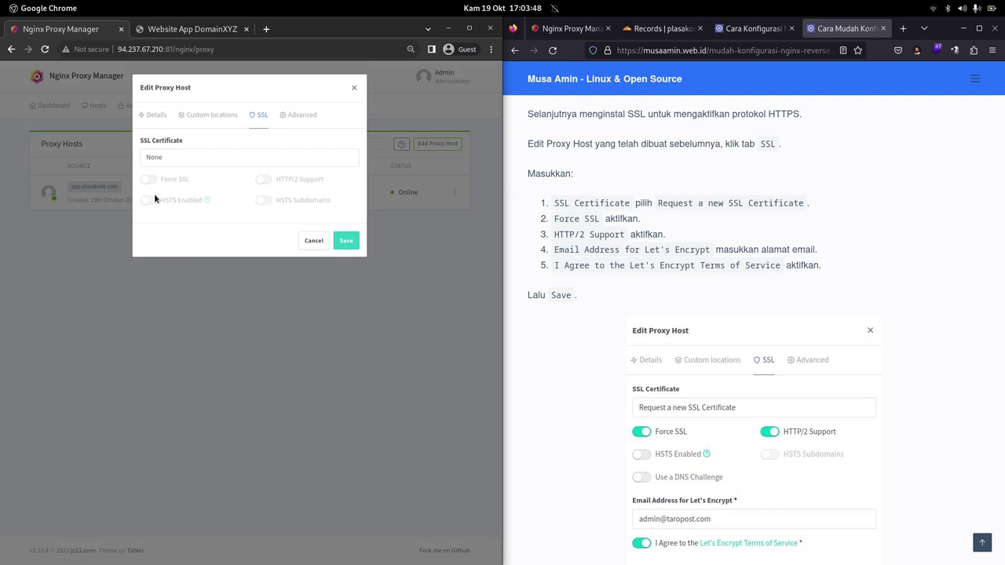
left_click(173, 158)
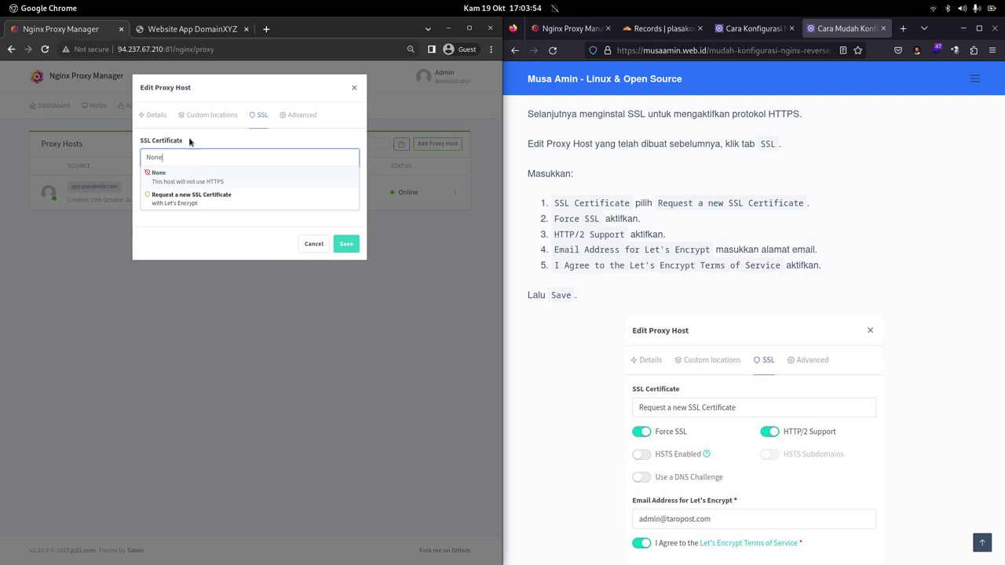
left_click(208, 199)
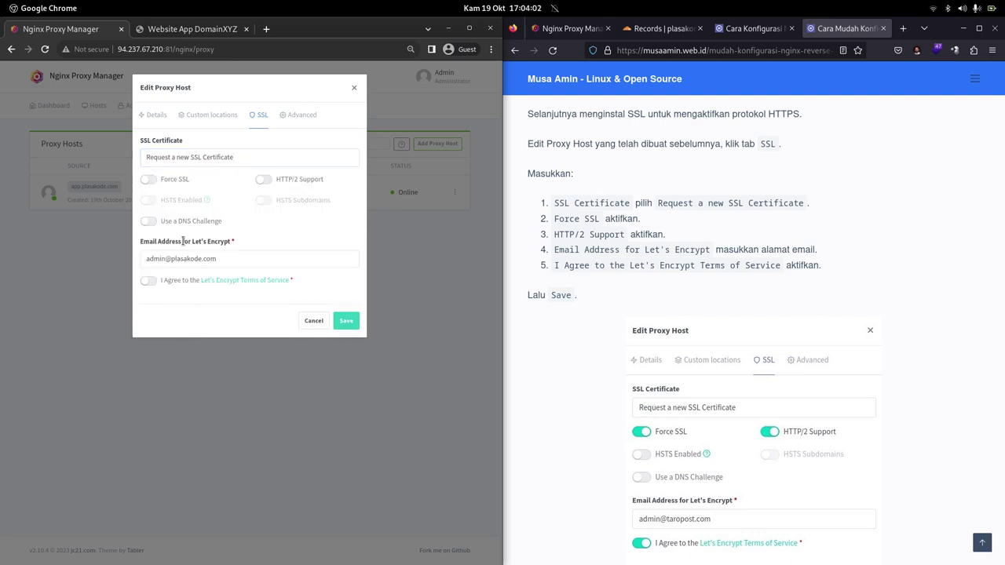
left_click(149, 181)
left_click(263, 180)
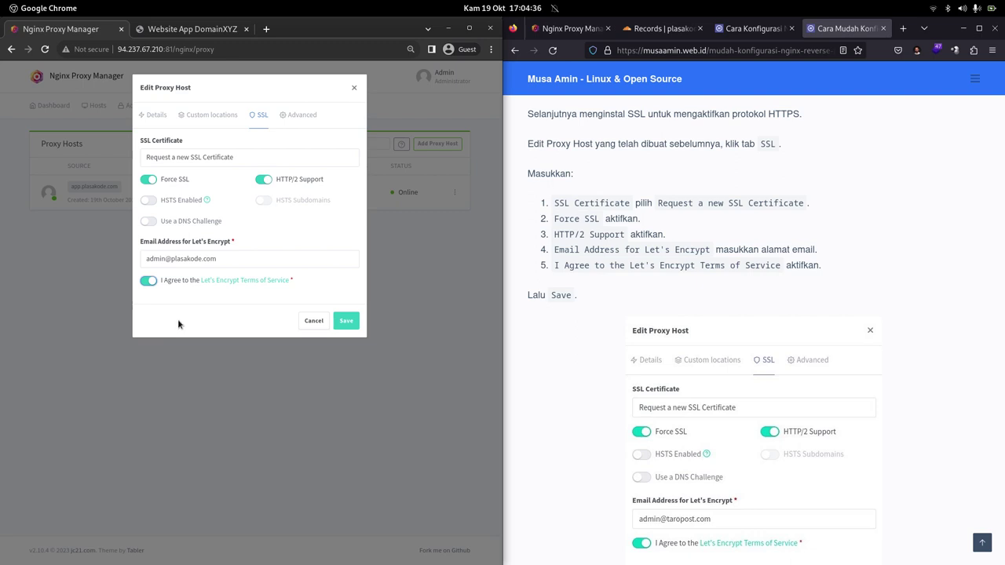
left_click(346, 321)
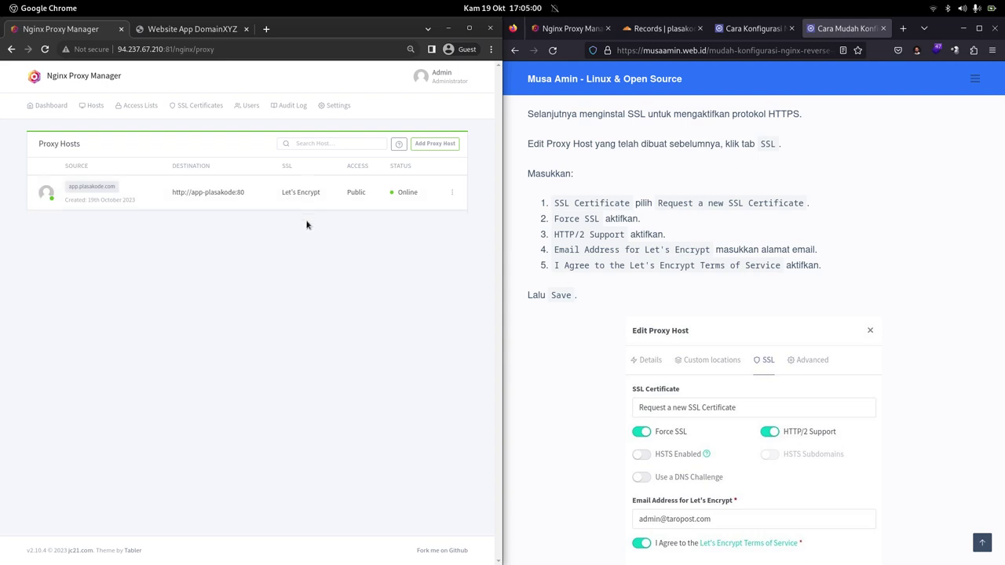
Reload the App DomainXYZ site and confirm its connection is secure over HTTPS.
left_click(219, 33)
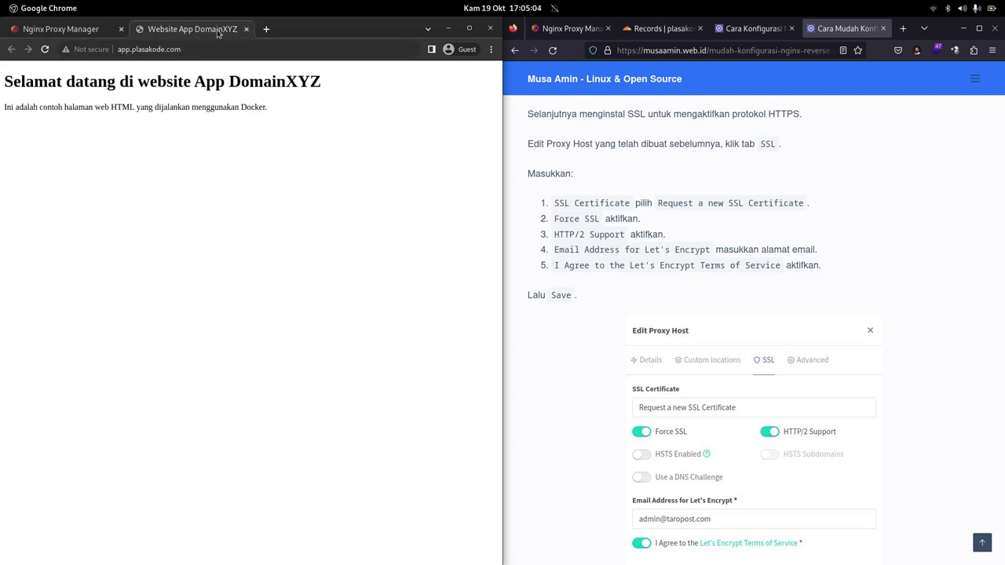
left_click(47, 51)
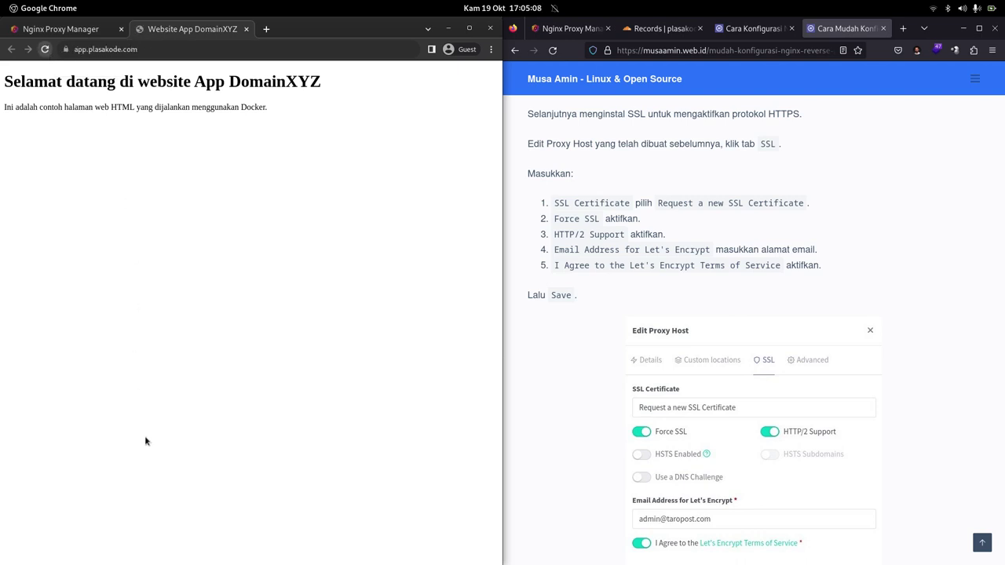
left_click(66, 50)
left_click(248, 189)
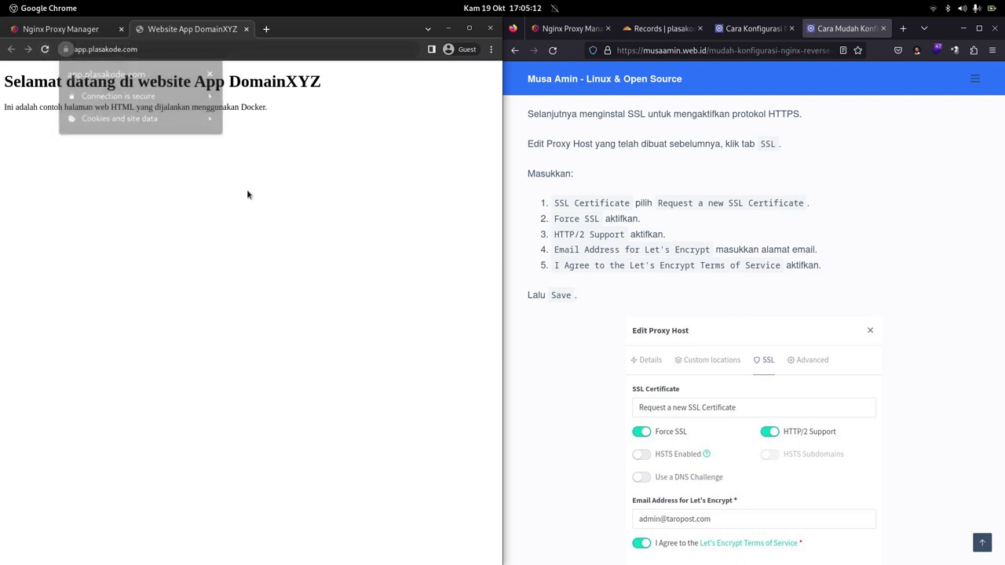
Bring the tutorial window with its SSL section to the front.
double_click(560, 202)
left_click(295, 230)
left_click(578, 224)
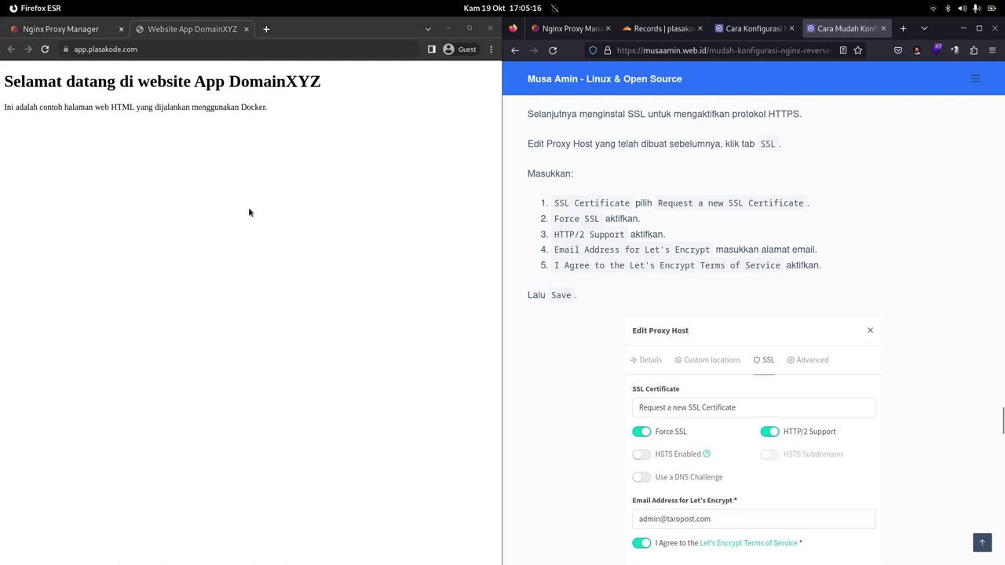
left_click(235, 228)
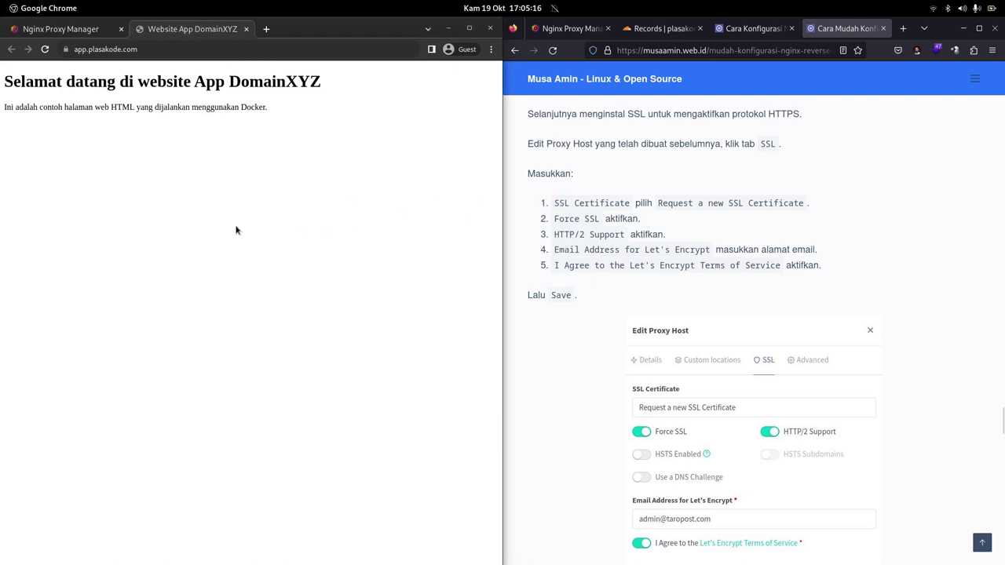
left_click(650, 174)
Open the Let's Encrypt reverse proxy article and skim its SSL setup steps.
left_click(738, 32)
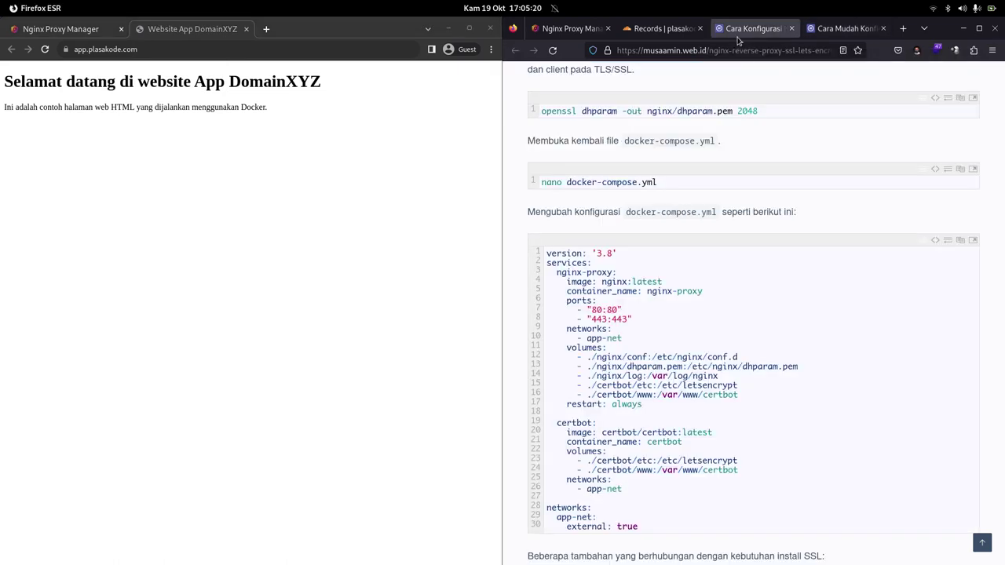
scroll(719, 201, "down", 1)
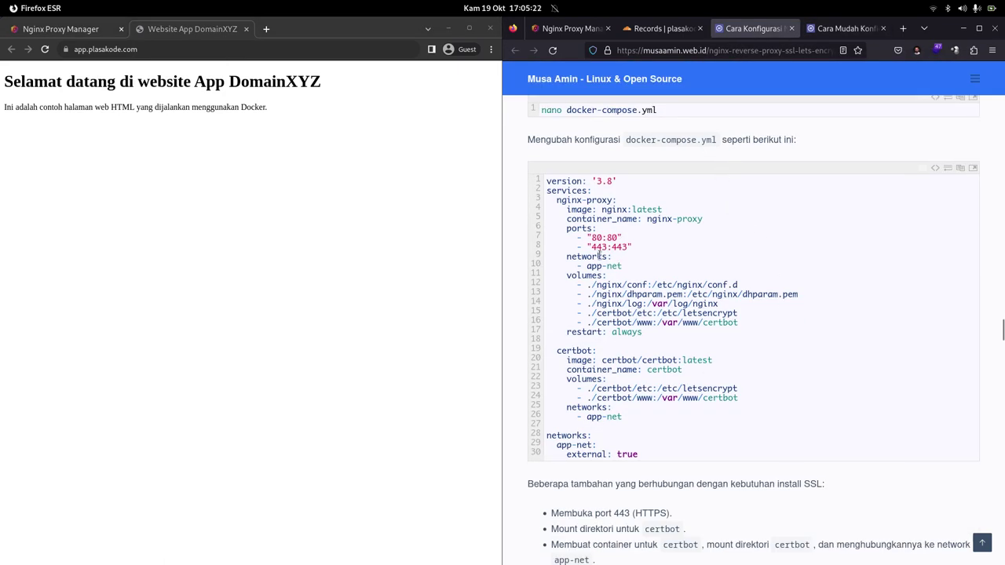
scroll(632, 242, "up", 2)
scroll(635, 236, "down", 4)
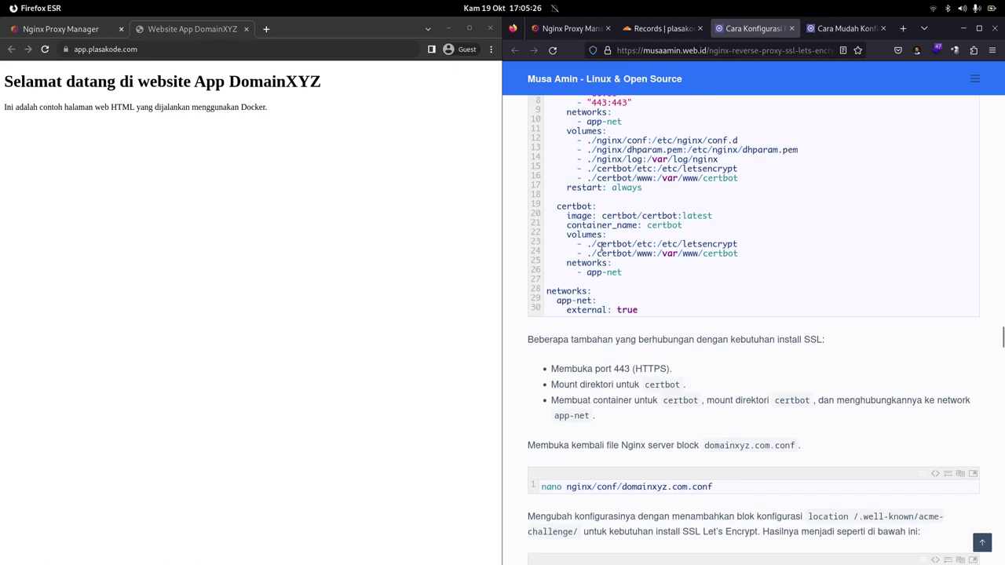
scroll(655, 294, "down", 5)
scroll(655, 292, "down", 7)
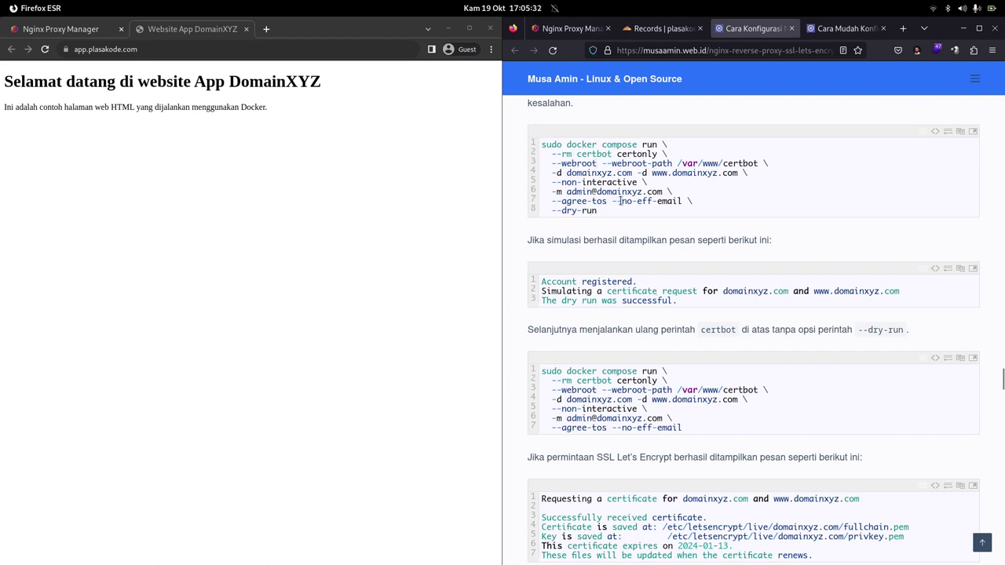
Check the app.plasakode.com host's SSL settings, cancel without changes, and return to the tutorial.
left_click(85, 33)
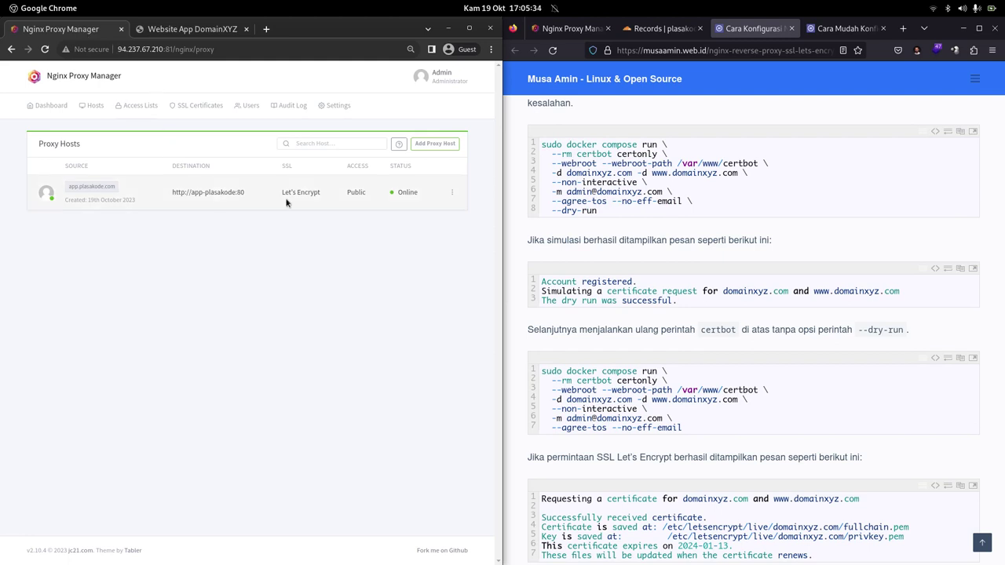
left_click(450, 193)
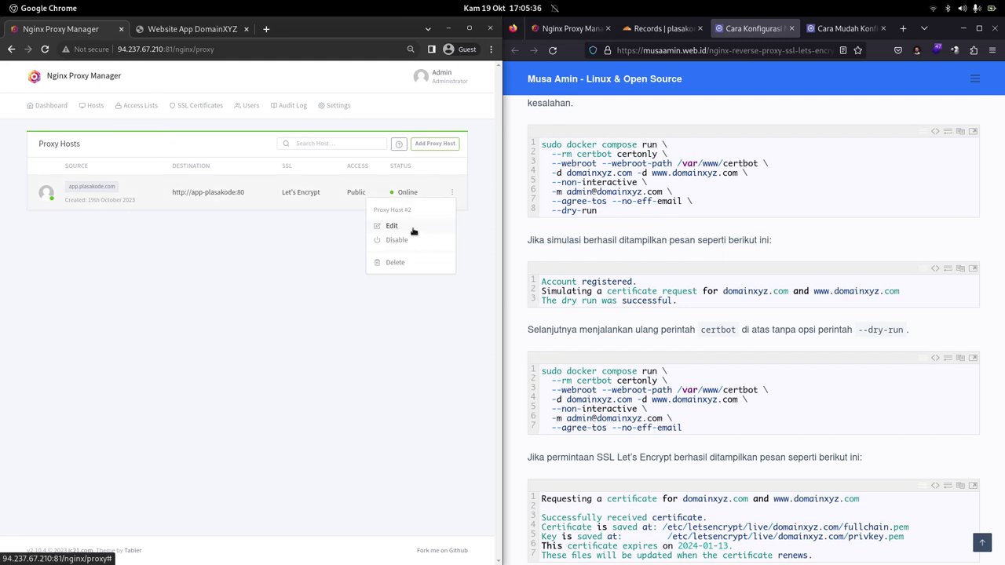
left_click(408, 227)
left_click(261, 116)
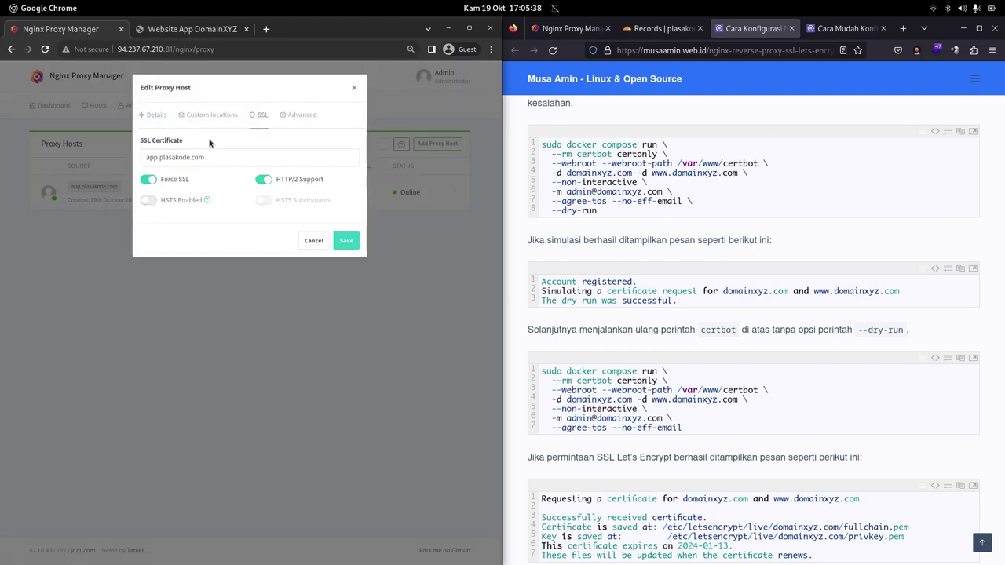
left_click(307, 244)
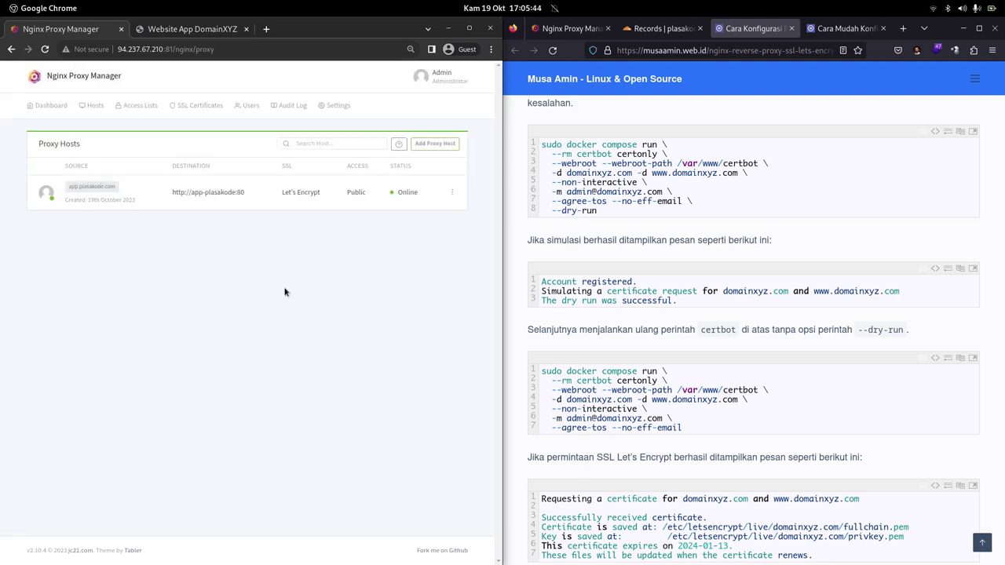
left_click(834, 30)
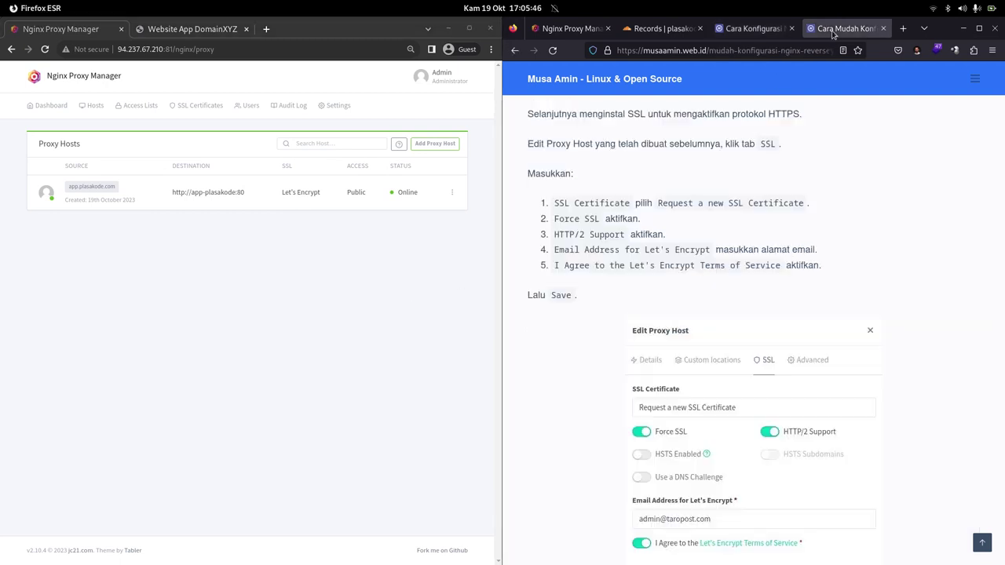
Open the Nginx Proxy Manager dashboard and revisit the tutorial's docker-compose code.
left_click(44, 105)
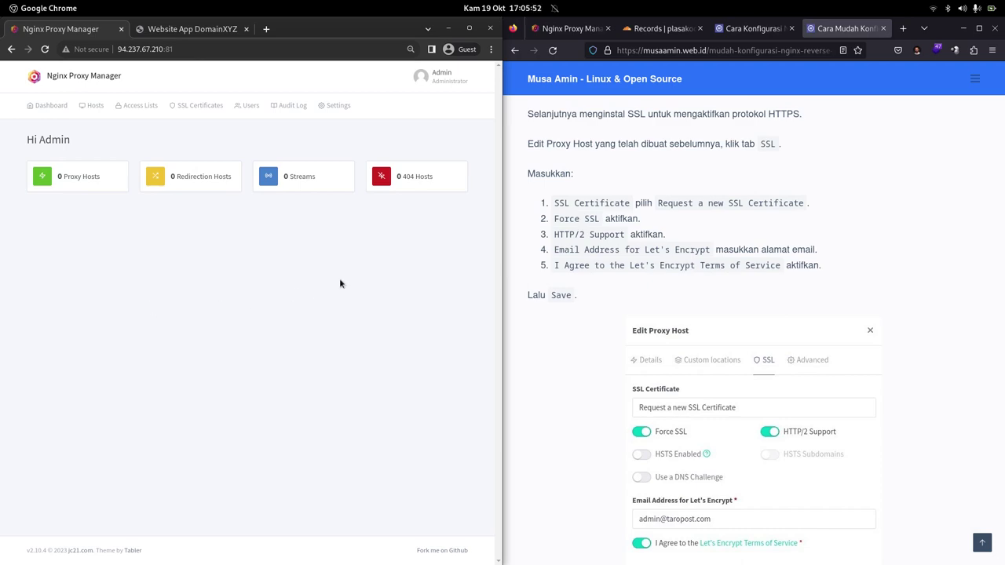
scroll(678, 274, "up", 10)
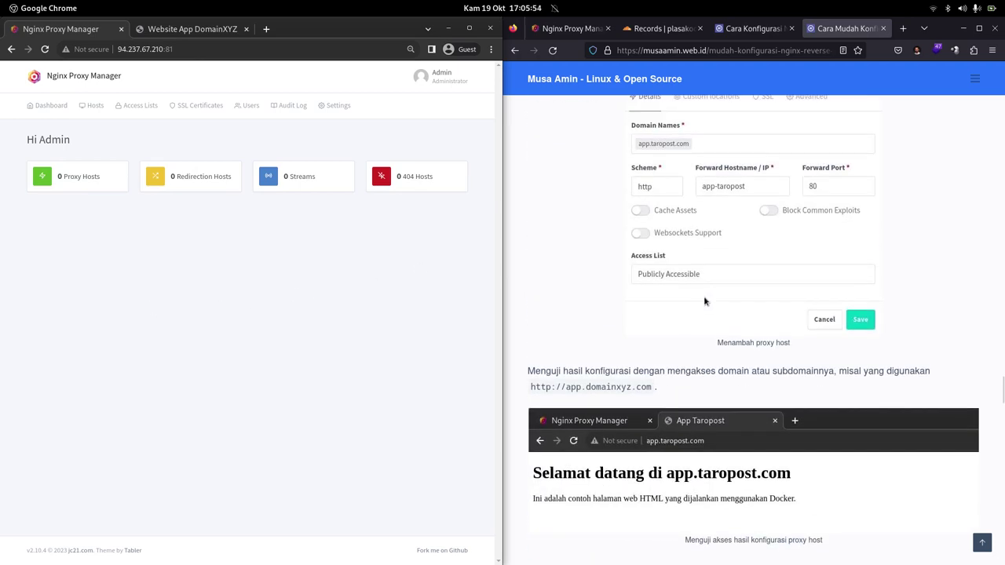
scroll(689, 316, "up", 15)
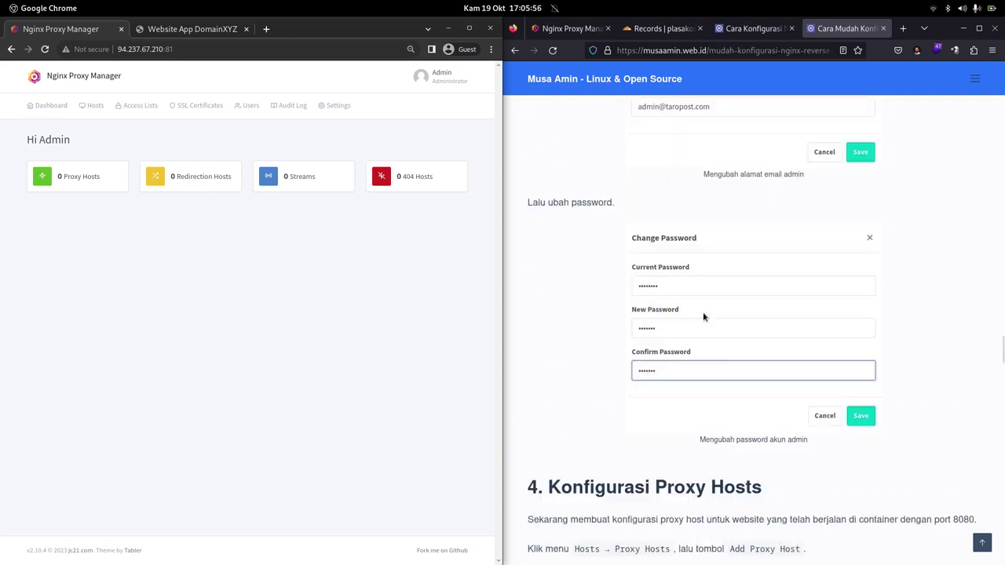
scroll(704, 319, "up", 15)
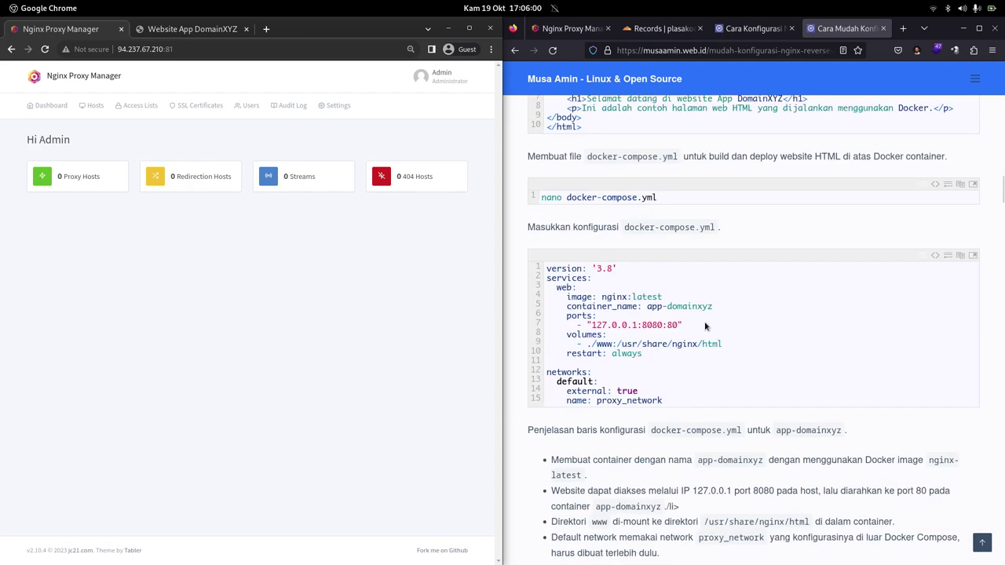
scroll(705, 323, "up", 15)
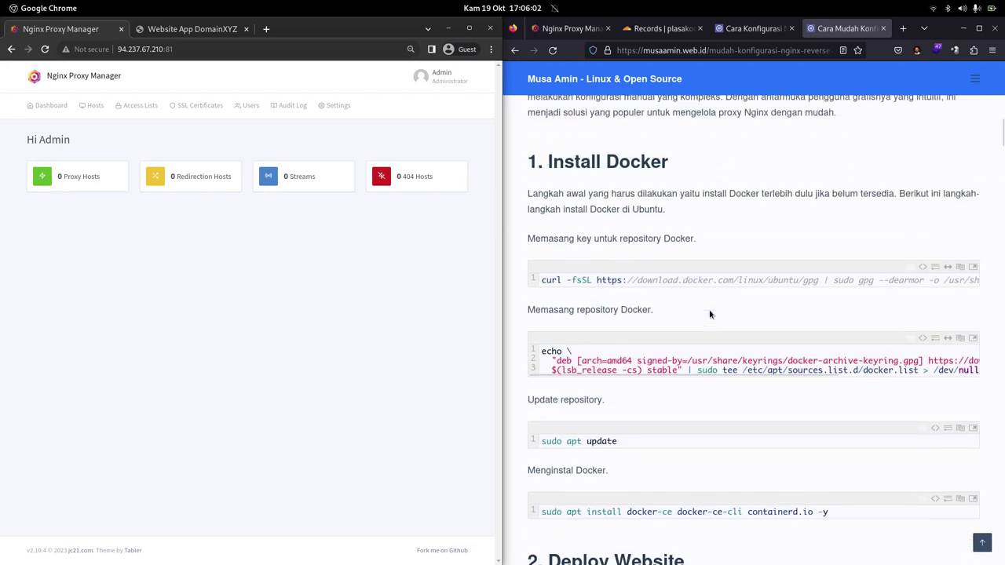
scroll(709, 312, "down", 15)
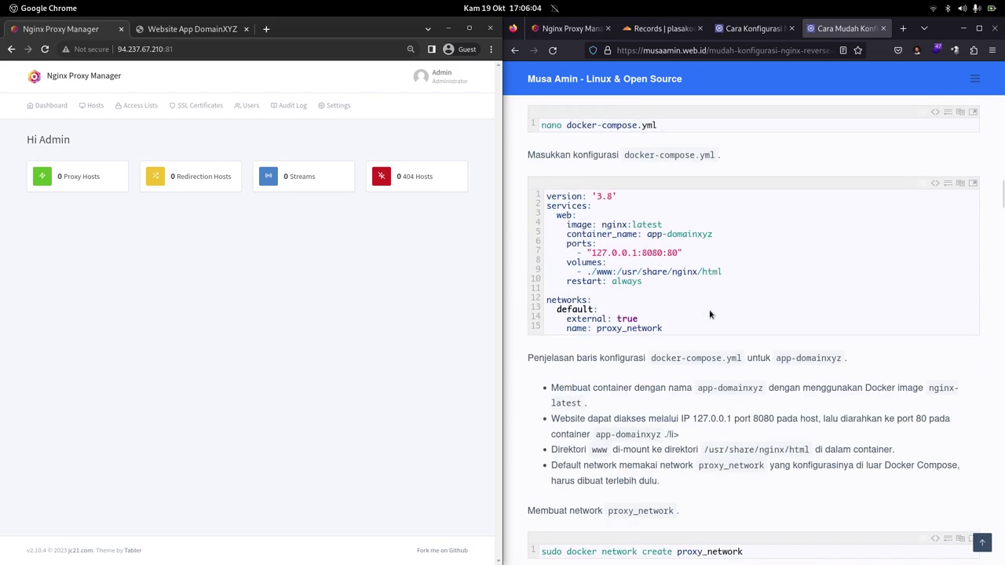
double_click(623, 330)
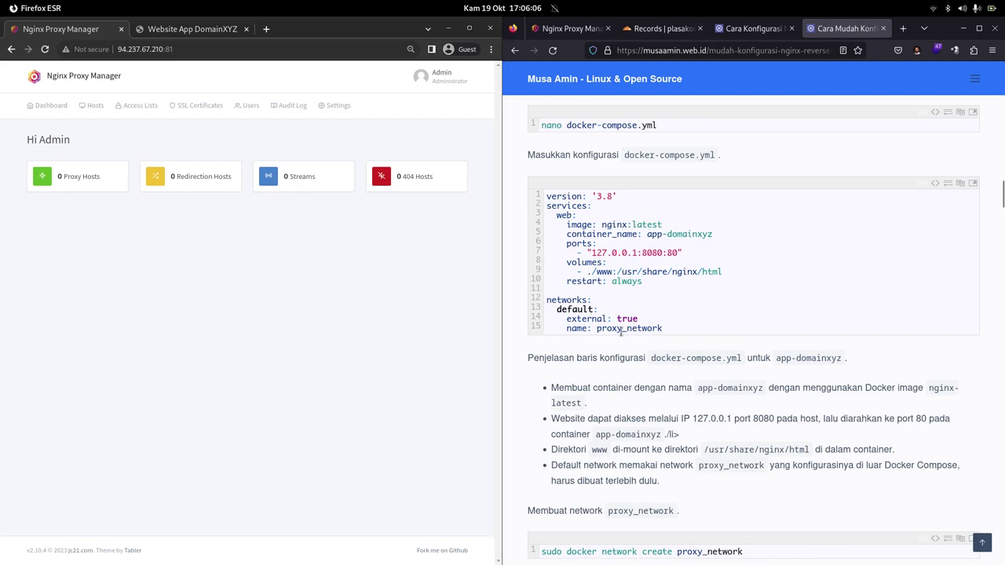
left_click(688, 328)
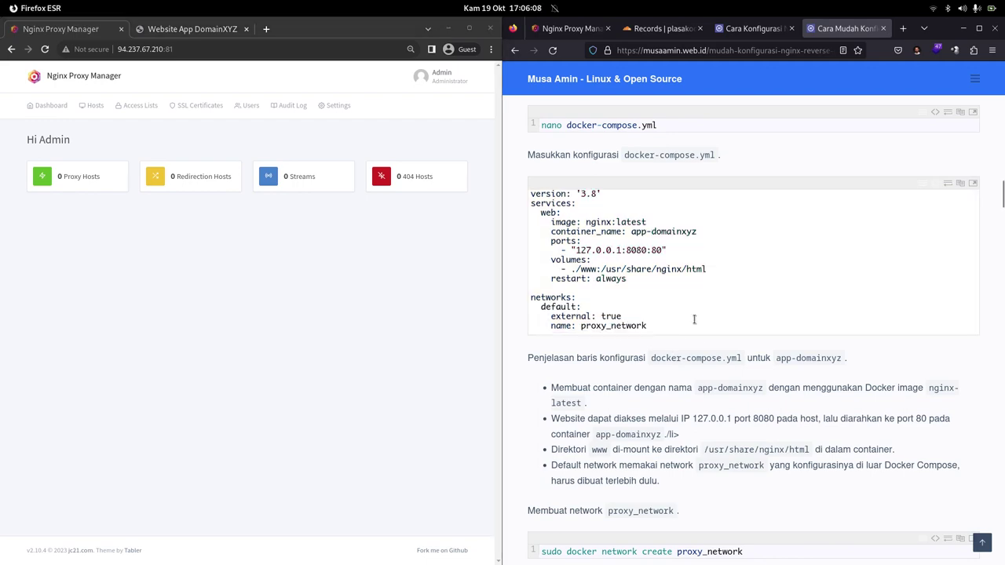
Review the tutorial's Nginx Proxy Manager install configuration and its port settings.
scroll(694, 319, "down", 10)
scroll(694, 322, "down", 5)
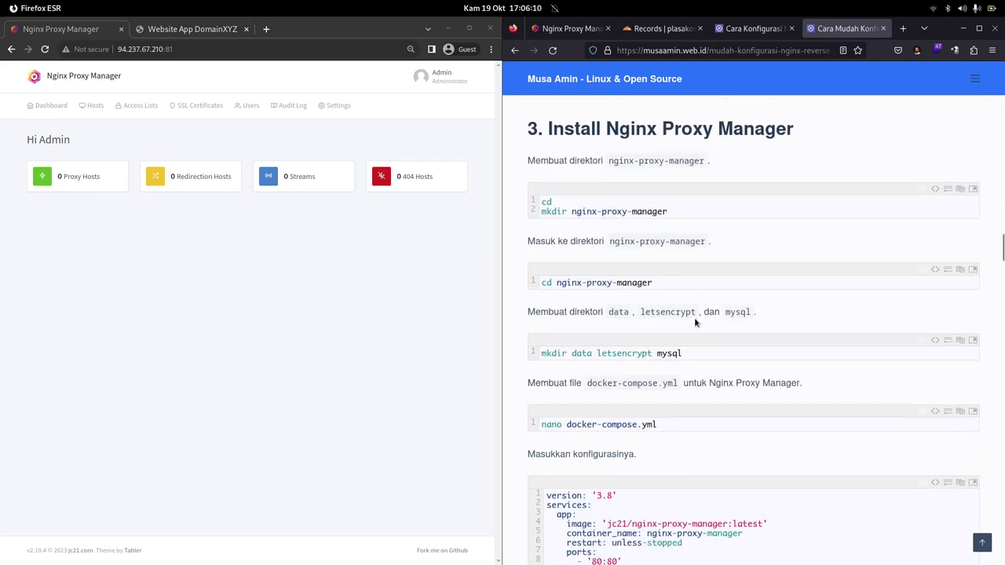
scroll(721, 167, "down", 4)
scroll(721, 166, "down", 2)
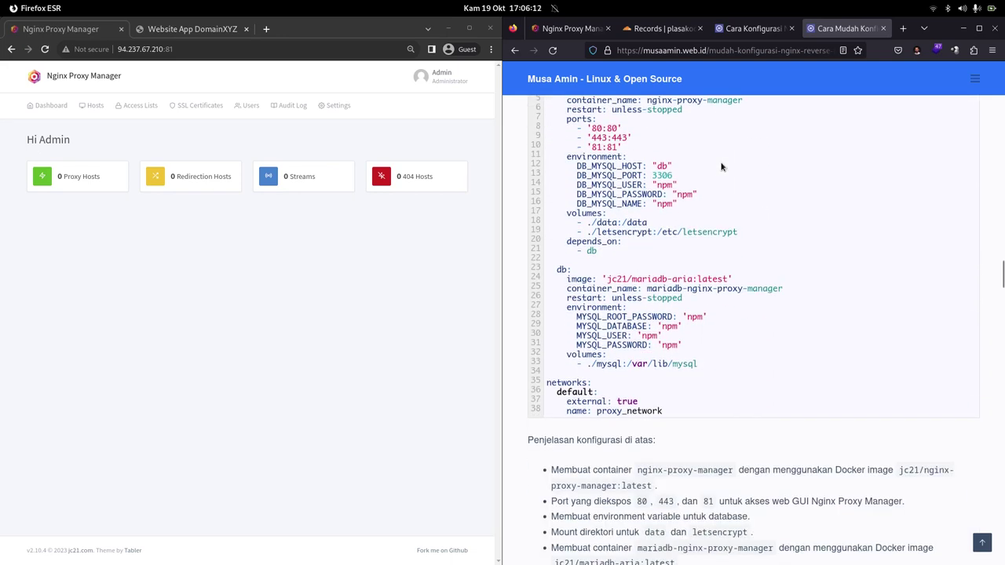
scroll(699, 193, "up", 1)
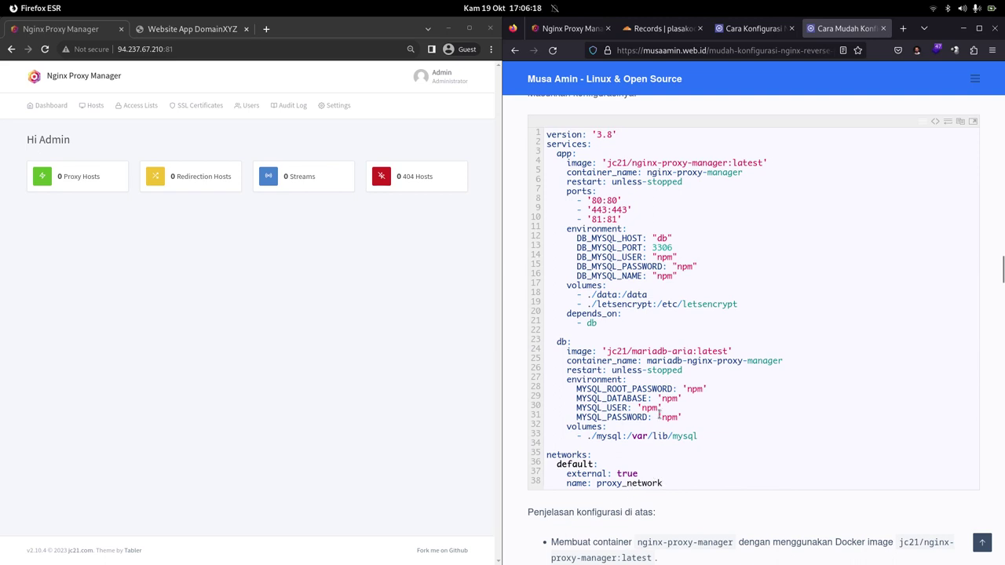
double_click(594, 220)
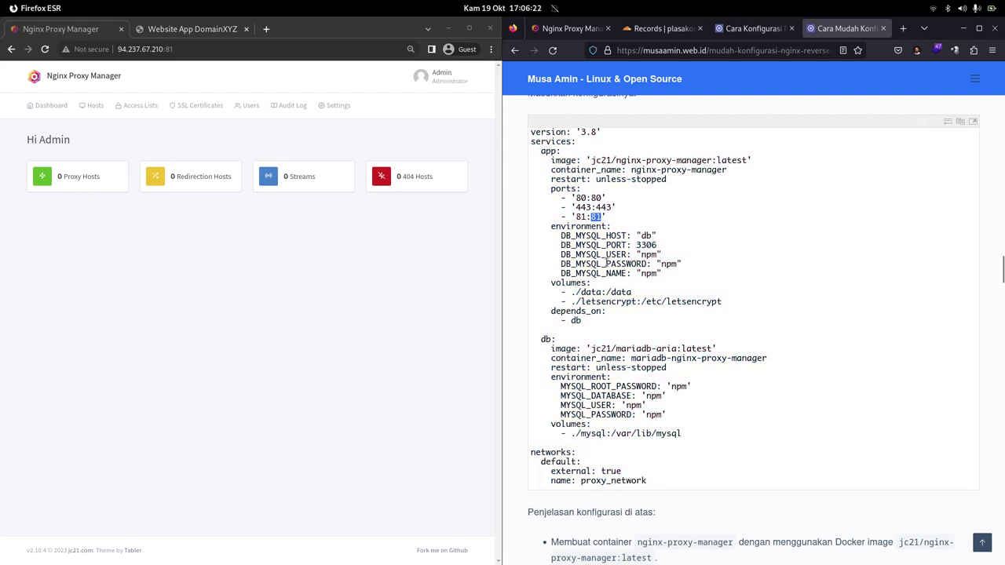
left_click(595, 221)
Scroll through the proxy-host setup steps, then jump back to the article's title.
scroll(765, 302, "down", 5)
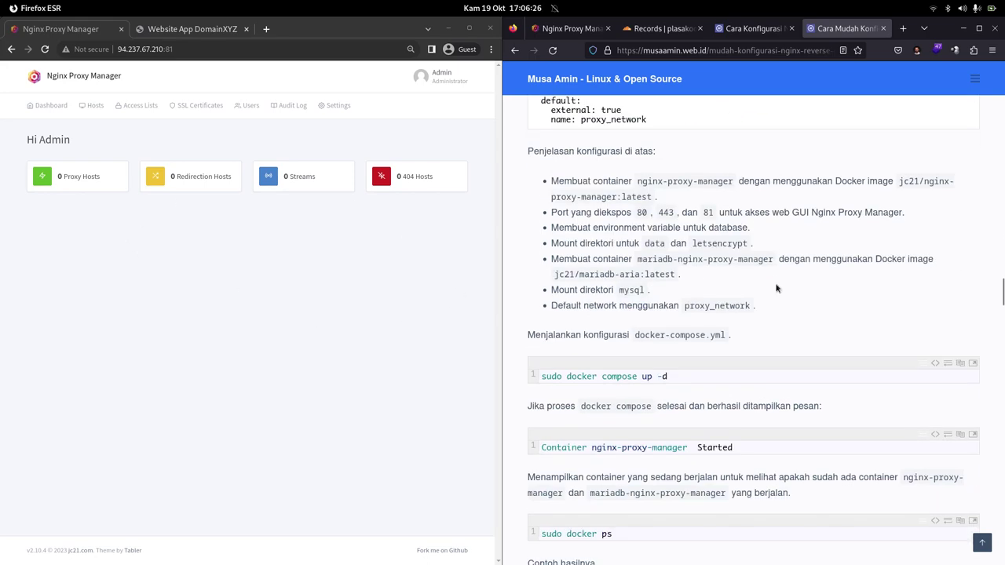
scroll(775, 289, "down", 5)
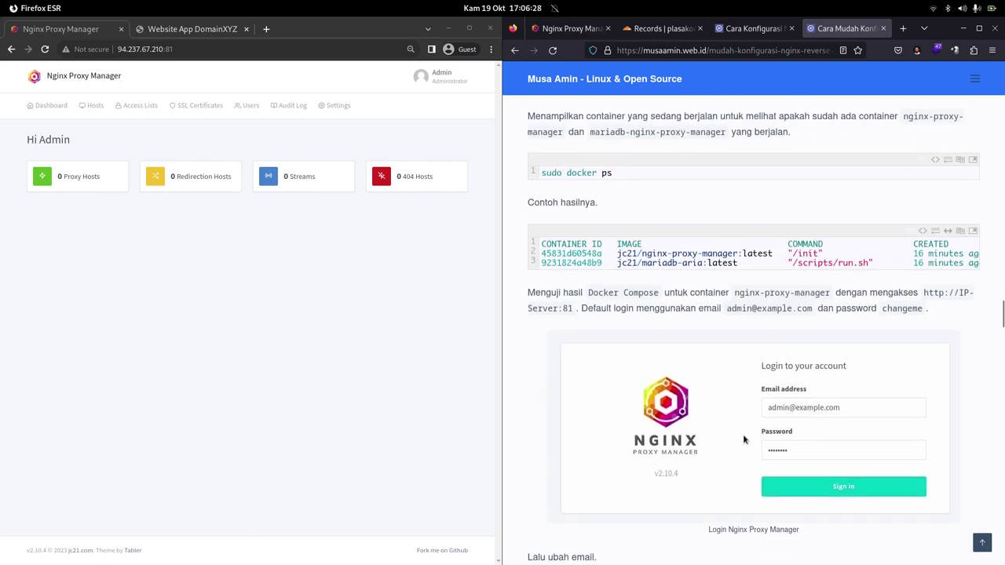
scroll(745, 440, "down", 4)
scroll(729, 377, "down", 4)
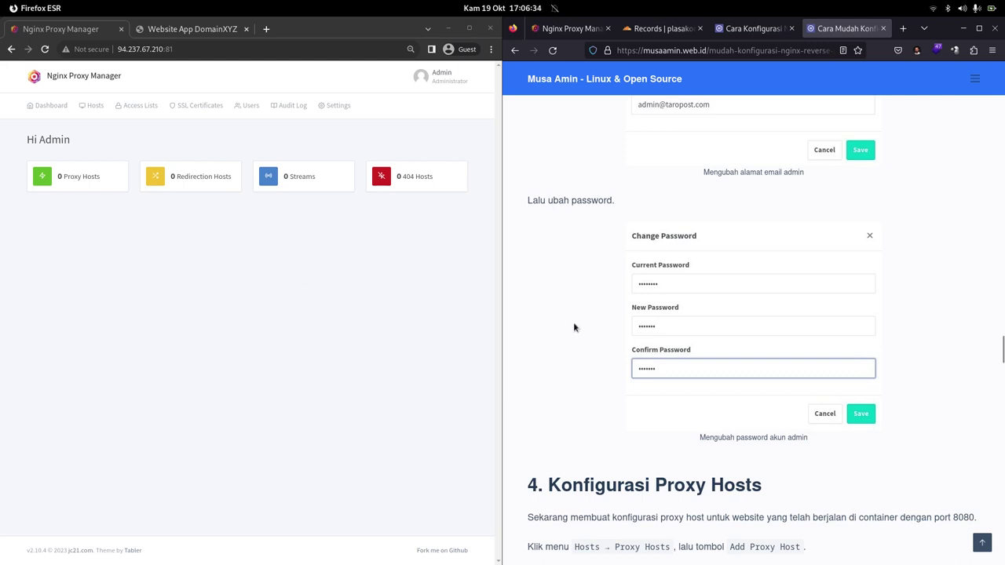
scroll(595, 302, "down", 2)
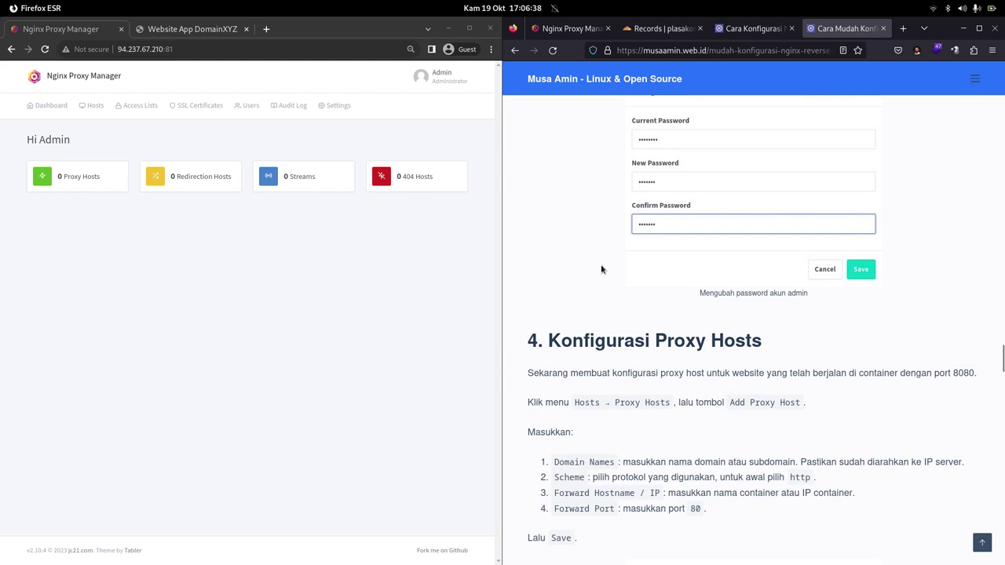
scroll(602, 267, "down", 2)
scroll(602, 270, "down", 3)
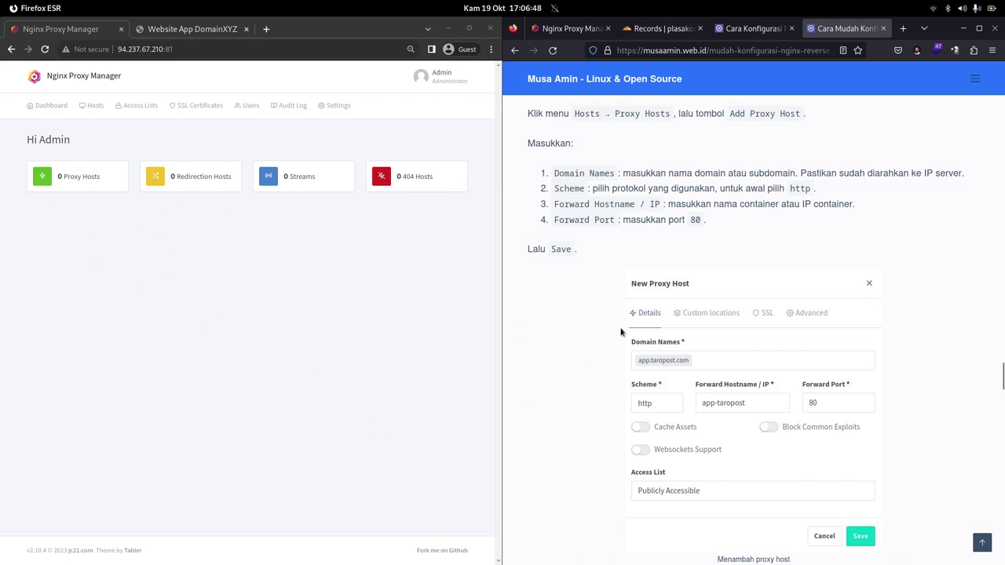
scroll(658, 324, "down", 3)
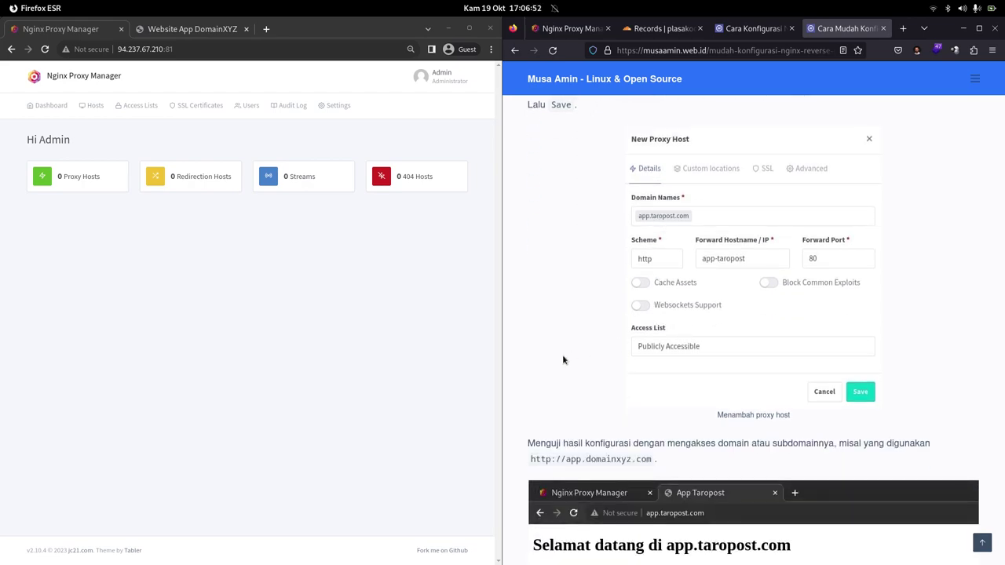
key("Home")
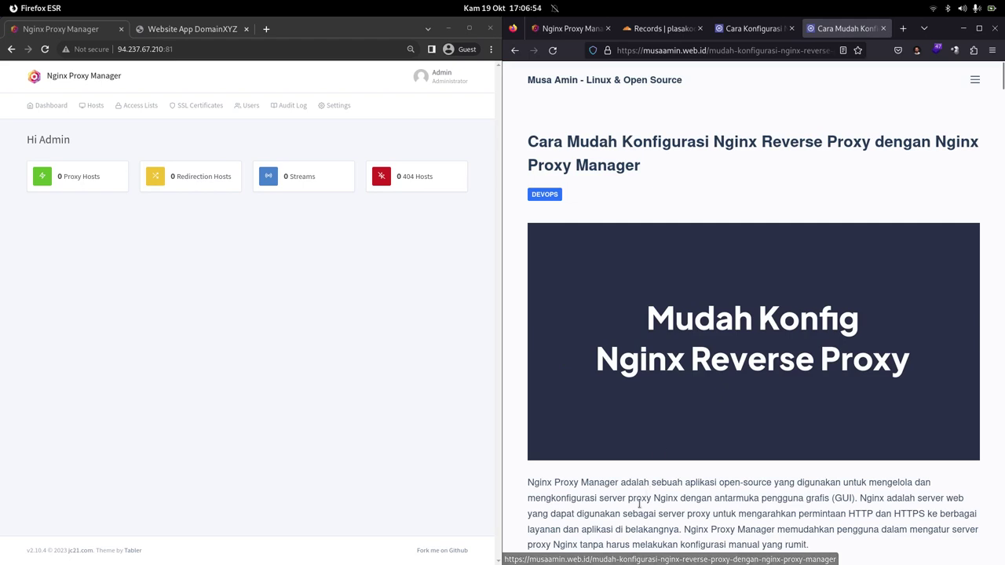